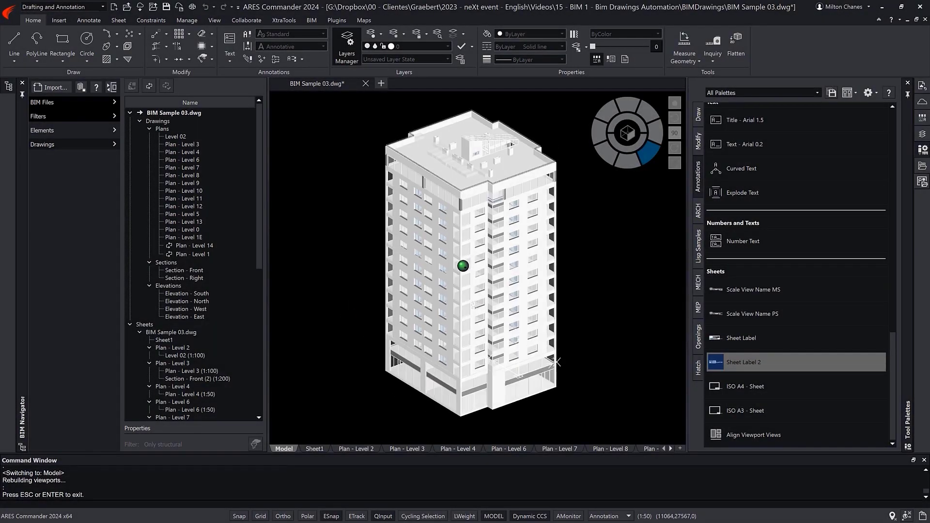
# Leave 3D Orbit and switch through Plan - Level 2 to the Plan - Level 3 sheet
pyautogui.press('Escape')
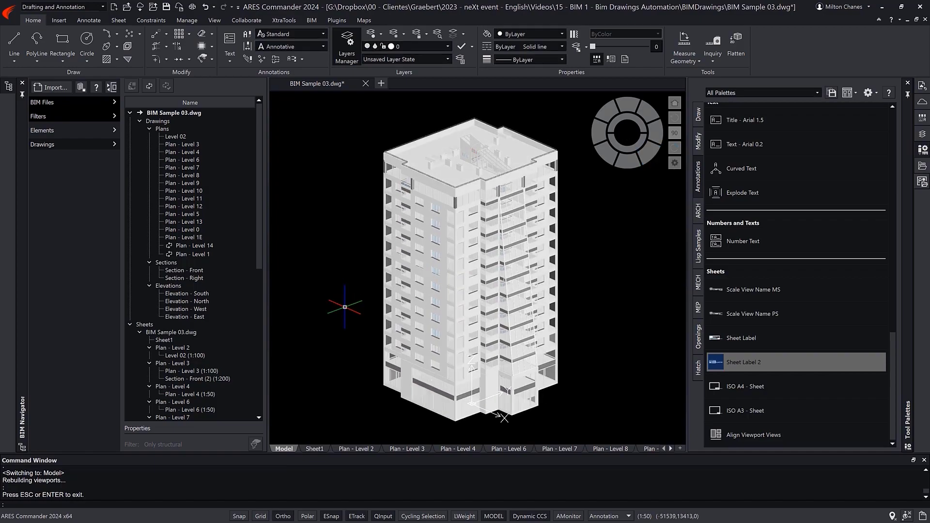
pyautogui.click(364, 449)
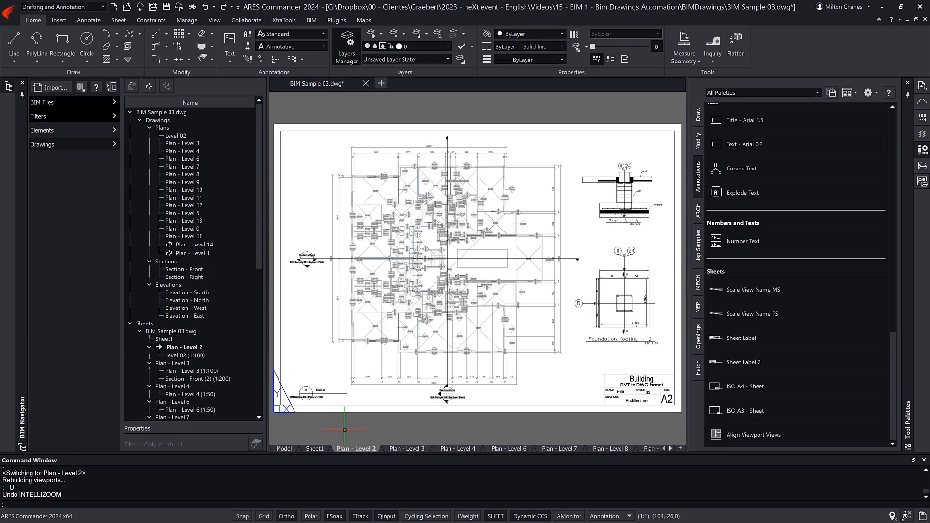
pyautogui.click(418, 450)
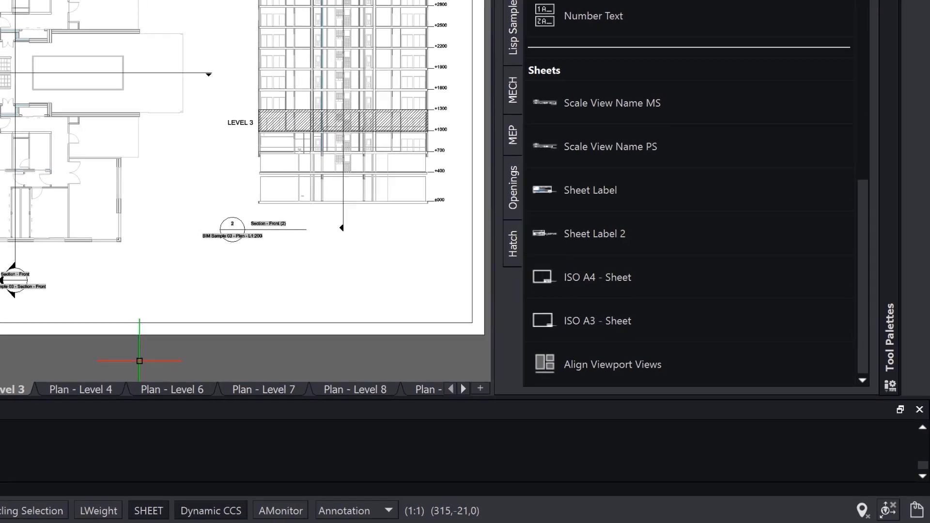
# Place the Sheet Label 2 title block at lower right: title 'Building', description 'sample', size A2
pyautogui.click(575, 234)
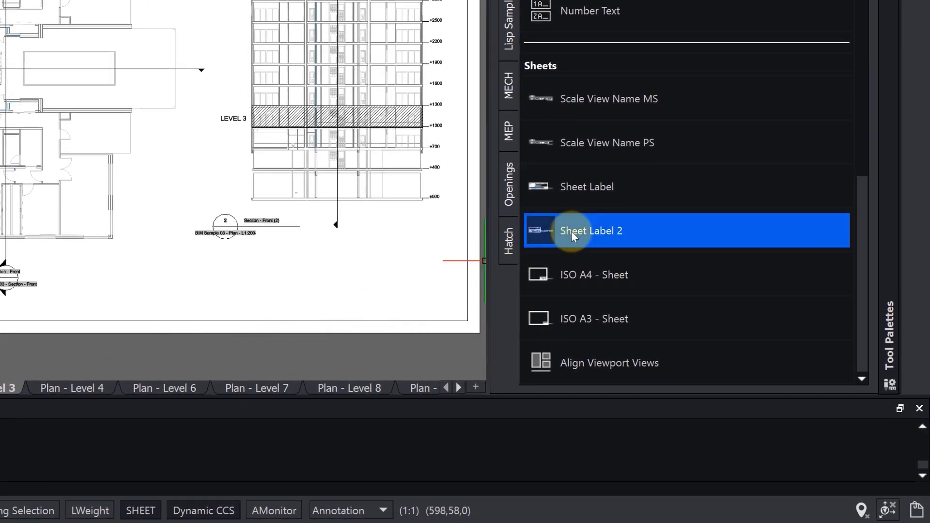
pyautogui.click(468, 319)
pyautogui.write('Building')
pyautogui.press('Return')
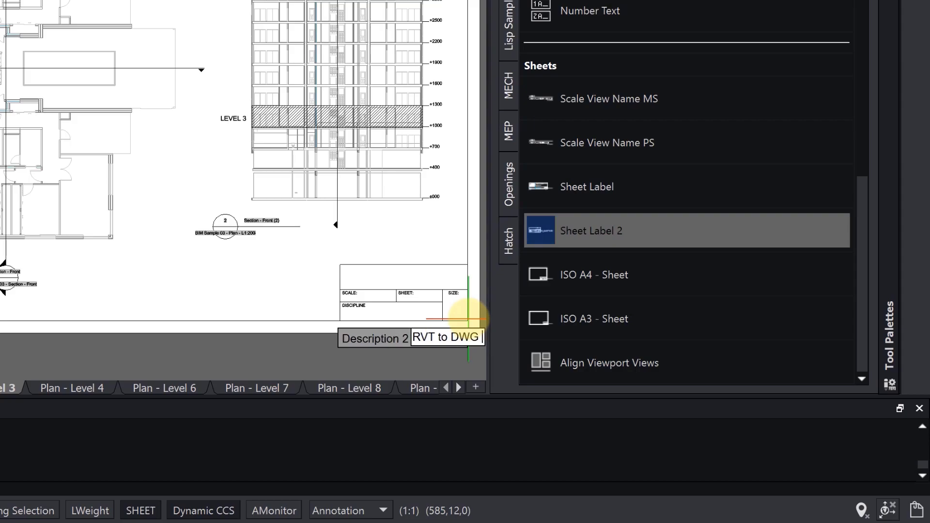
pyautogui.write('sample')
pyautogui.press('Return')
pyautogui.press('Return')
pyautogui.write('A2')
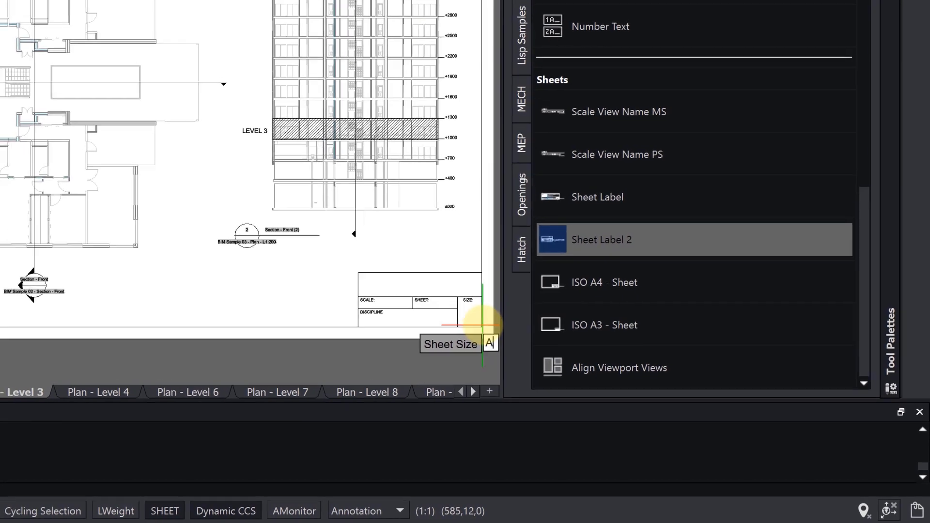
pyautogui.press('Return')
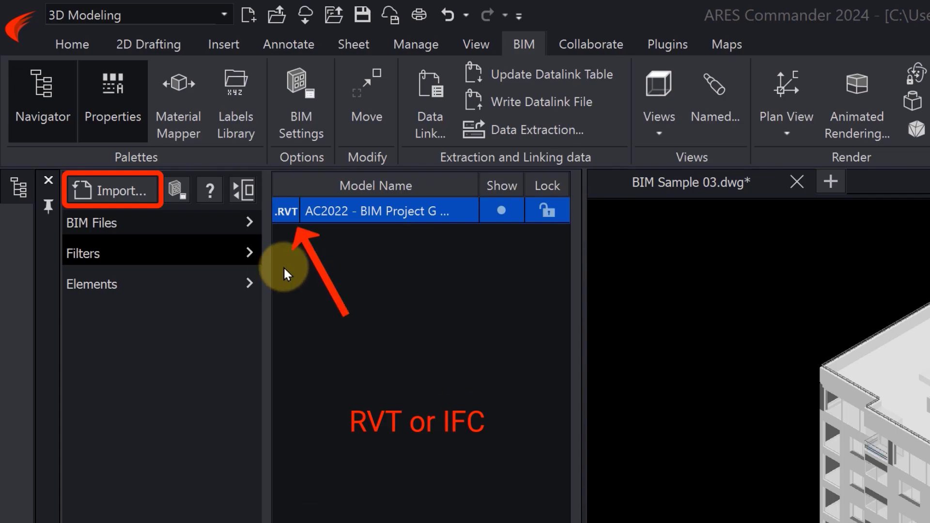
# Preview only the building's doors with the BIM filter, then switch back to All Entities
pyautogui.click(250, 253)
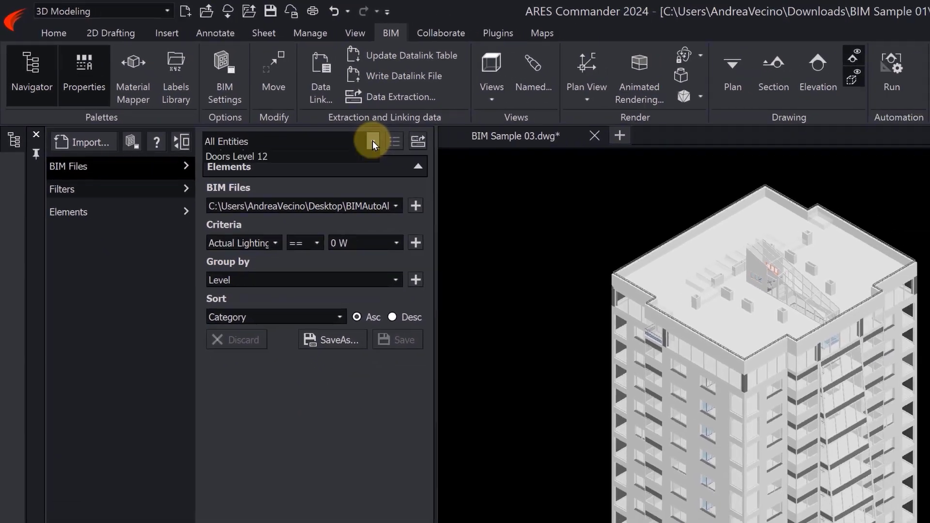
pyautogui.click(500, 189)
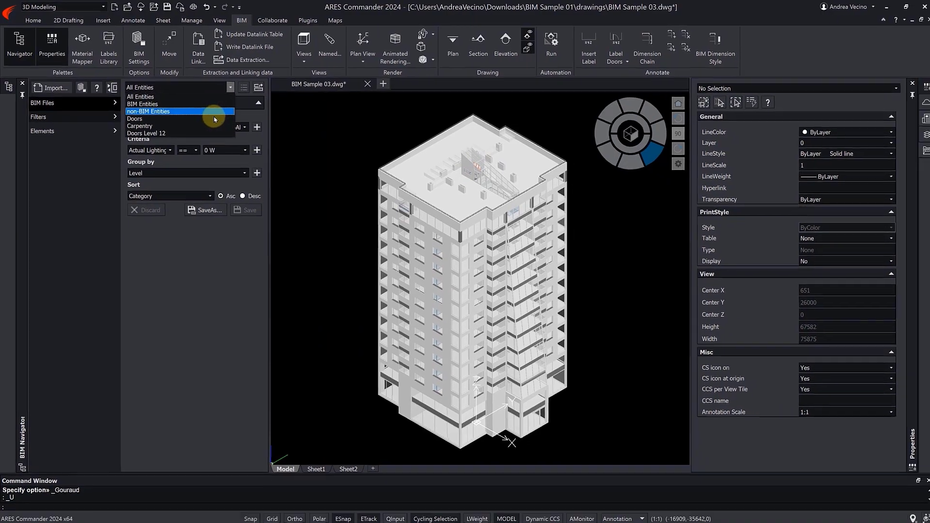
pyautogui.click(247, 140)
pyautogui.click(272, 105)
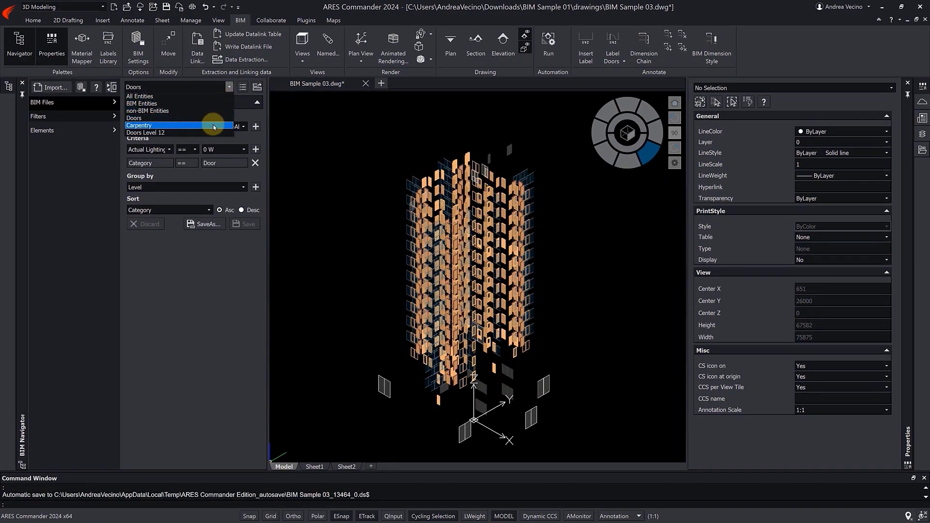
pyautogui.click(216, 95)
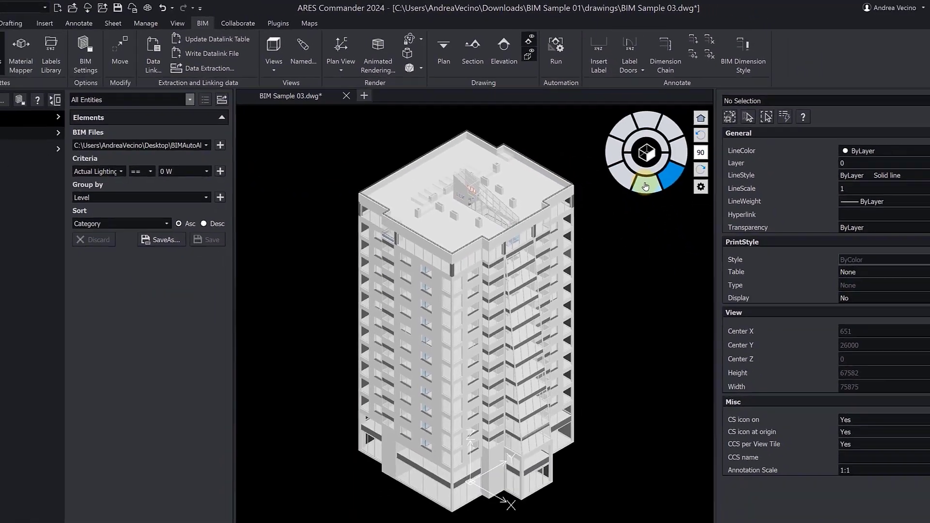
# From the front view, clip an ortho plan across the building named 'Level 12' and open it
pyautogui.click(646, 187)
pyautogui.click(439, 62)
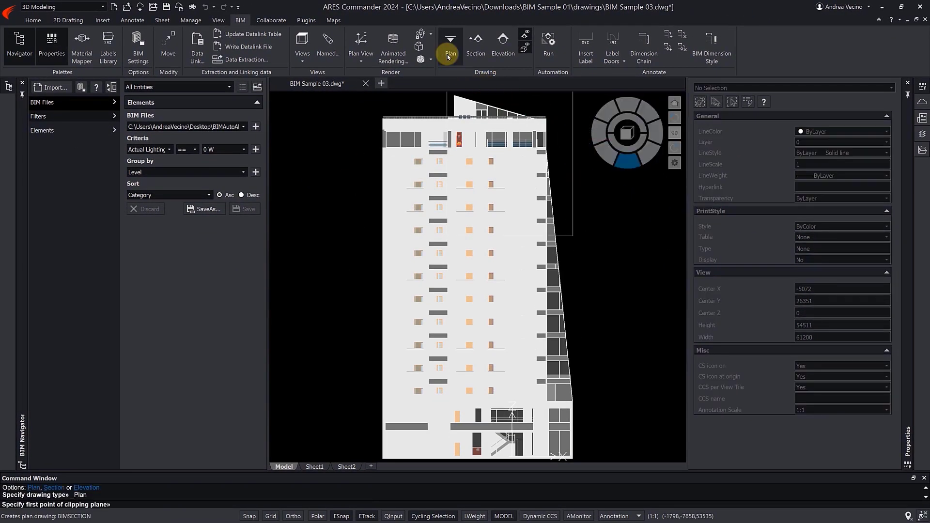
pyautogui.click(367, 161)
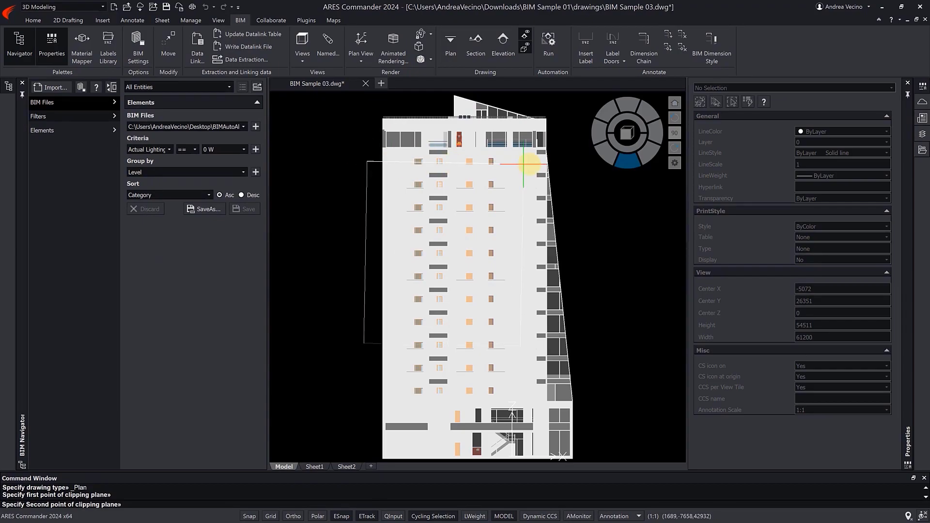
pyautogui.press('F8')
pyautogui.click(561, 163)
pyautogui.click(566, 186)
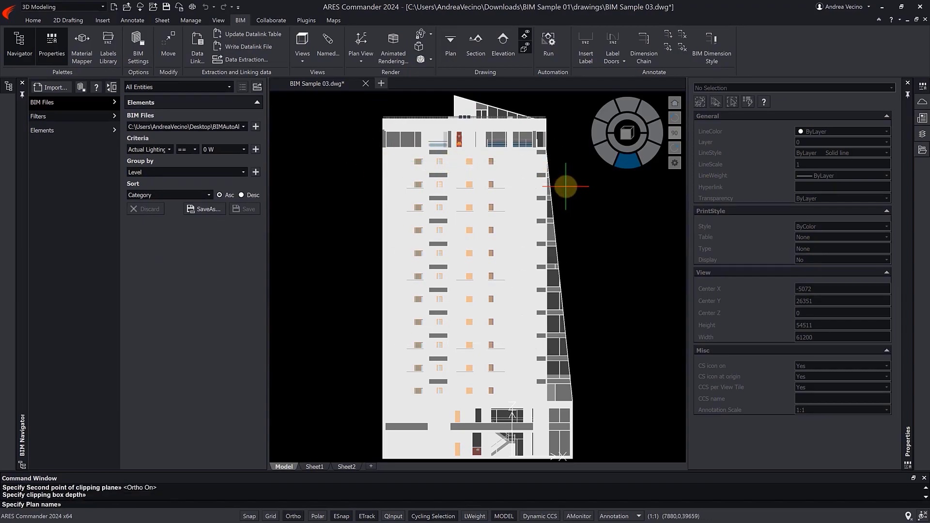
pyautogui.write('Level 12')
pyautogui.press('Return')
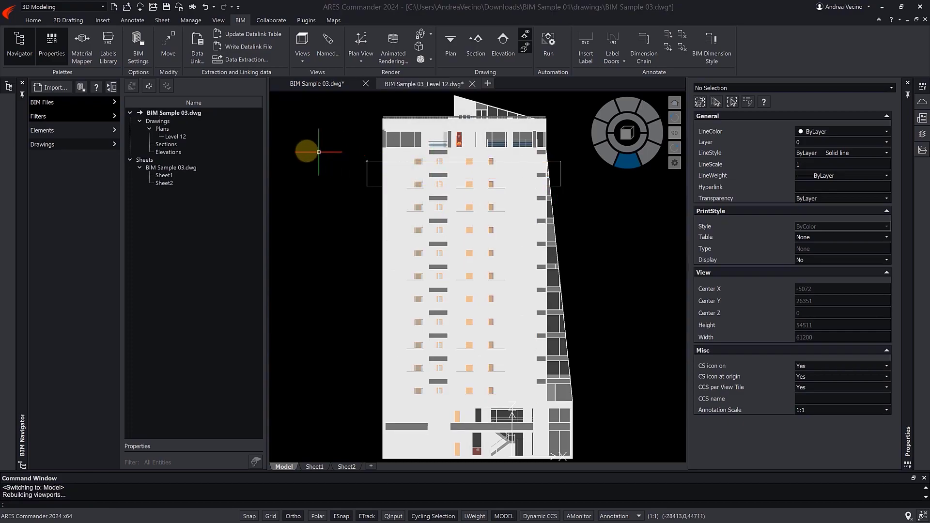
pyautogui.doubleClick(183, 137)
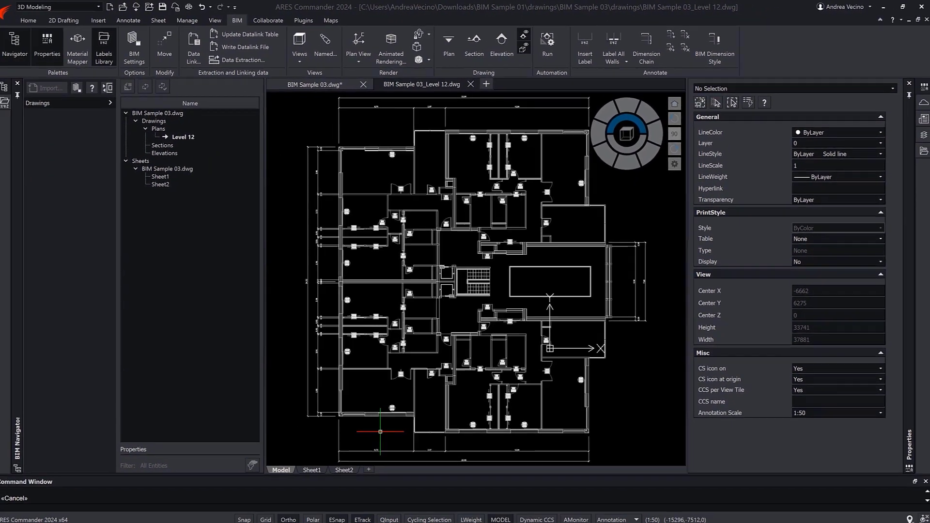
# Inspect an existing dimension chain and the 2500/1600 window tag on the Level 12 plan
pyautogui.scroll(10, 330, 111)
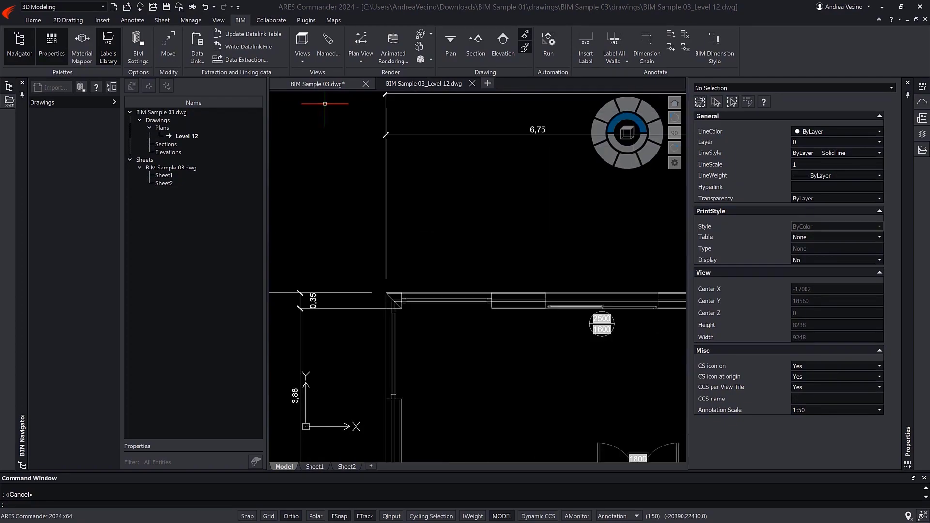
pyautogui.moveTo(310, 121); pyautogui.dragTo(247, 196, button='middle')
pyautogui.click(345, 217)
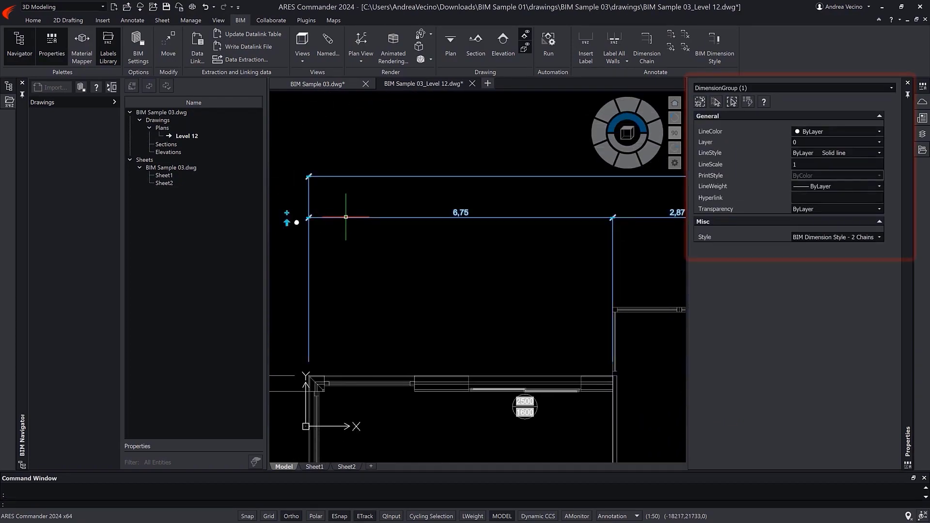
pyautogui.press('Escape')
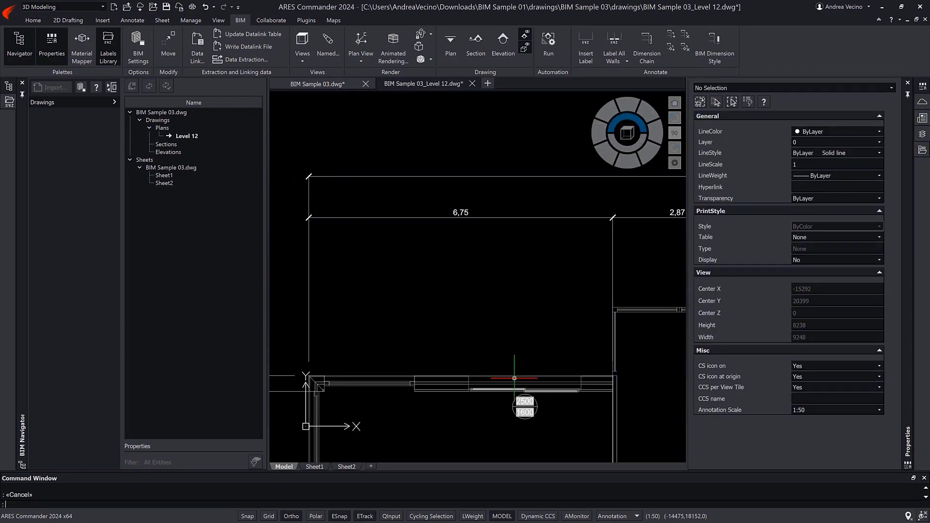
pyautogui.scroll(5, 535, 429)
pyautogui.click(521, 335)
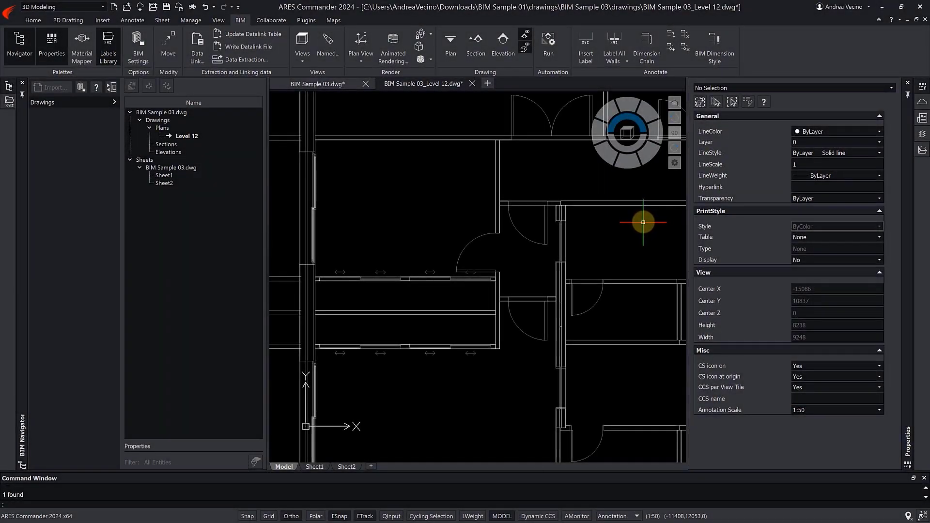
# Label all visible doors and add a wall dimension chain below the plan
pyautogui.click(623, 62)
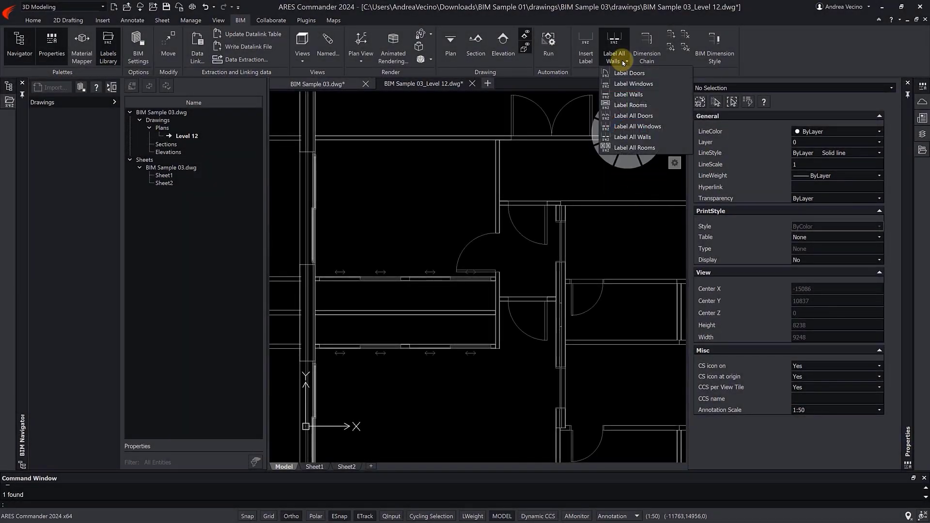
pyautogui.click(633, 116)
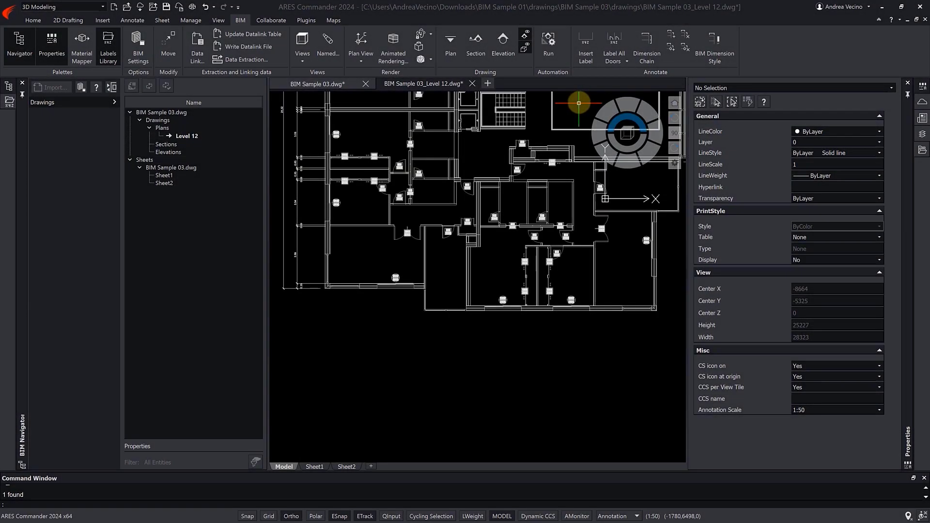
pyautogui.click(647, 46)
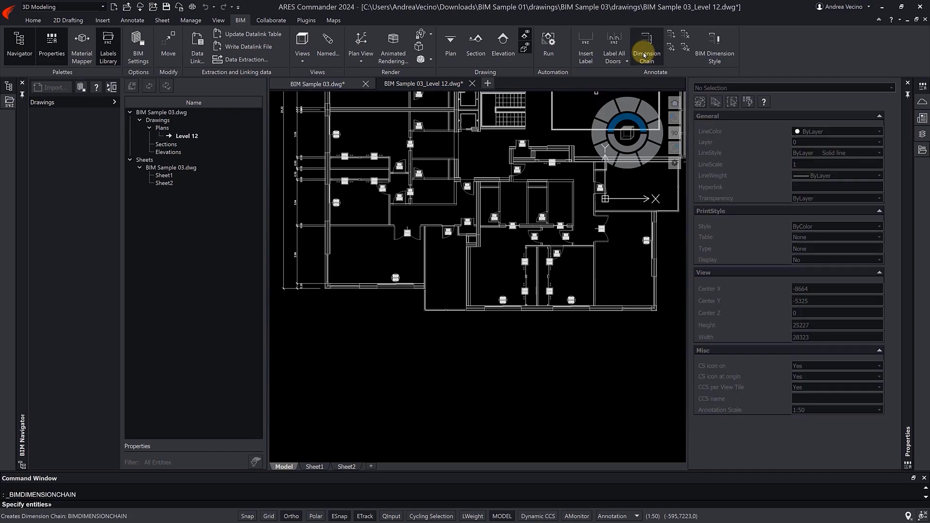
pyautogui.moveTo(661, 324); pyautogui.dragTo(321, 284)
pyautogui.press('Return')
pyautogui.press('Return')
pyautogui.press('Return')
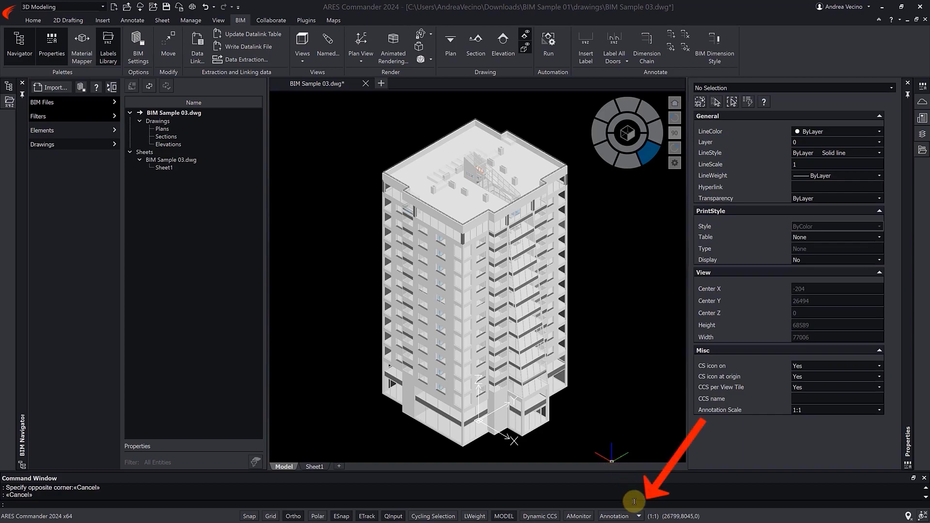
# Set the annotation scale to 1:50 and verify it with the CANNOSCALE command
pyautogui.click(639, 516)
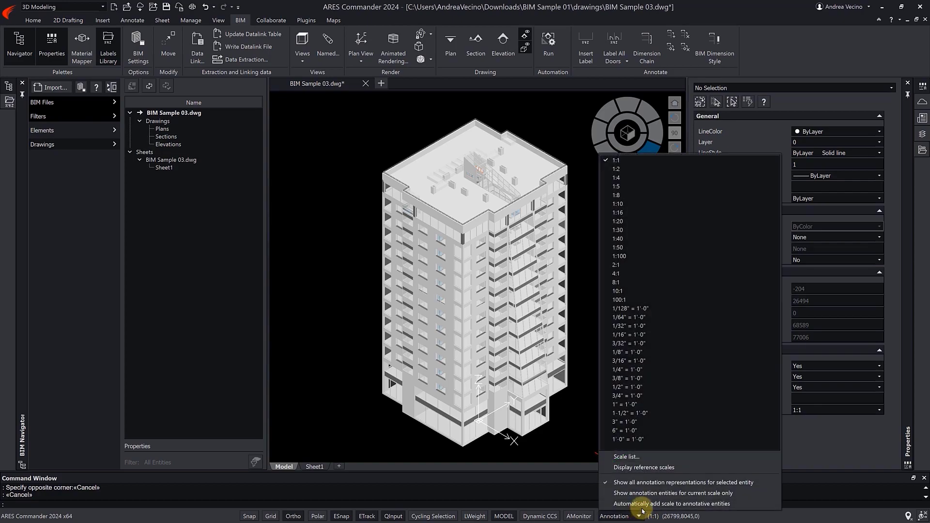
pyautogui.click(638, 247)
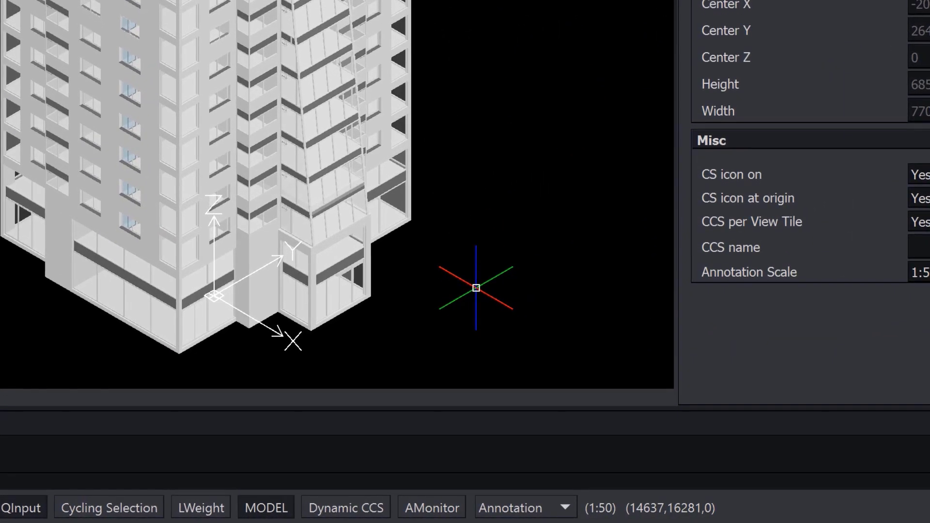
pyautogui.write('CANNOSCALE')
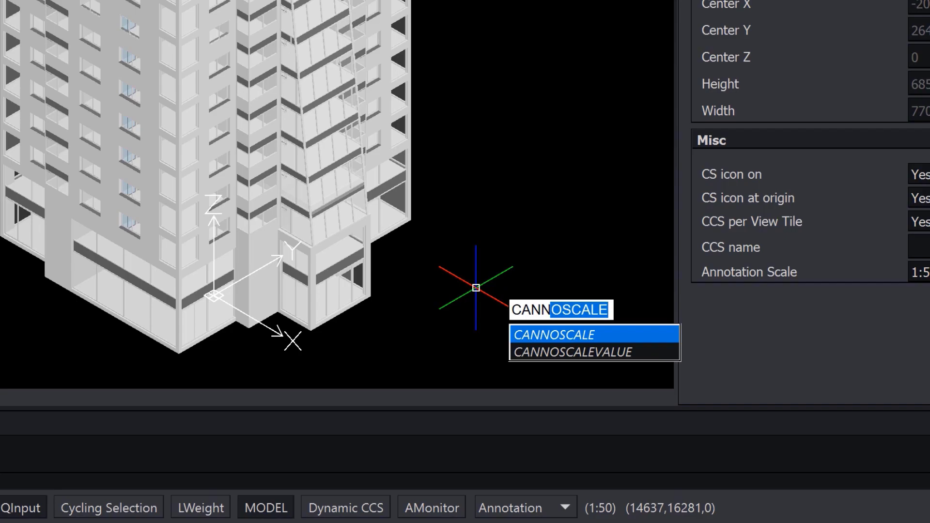
pyautogui.press('Return')
pyautogui.press('Return')
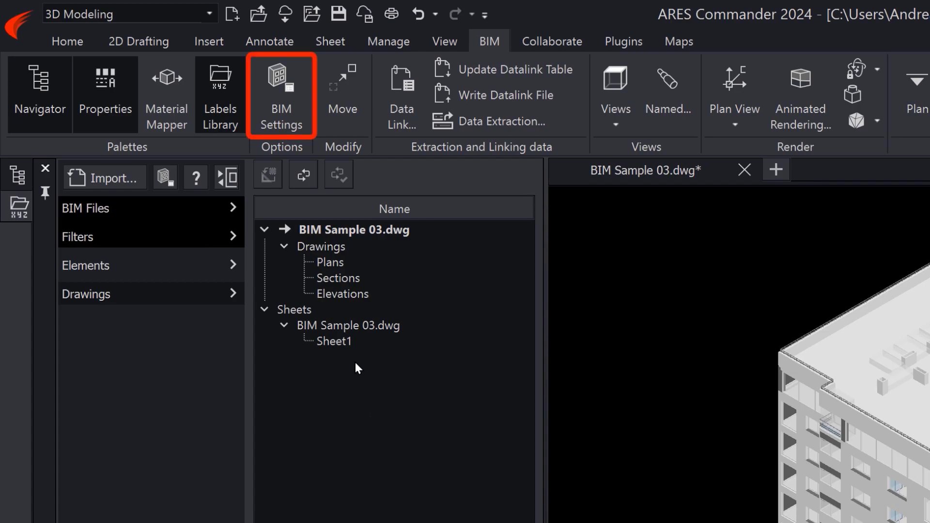
# In BIM Settings' Automation section, choose the ISO_A0_Portrait(1_50).dwg template and confirm
pyautogui.click(298, 105)
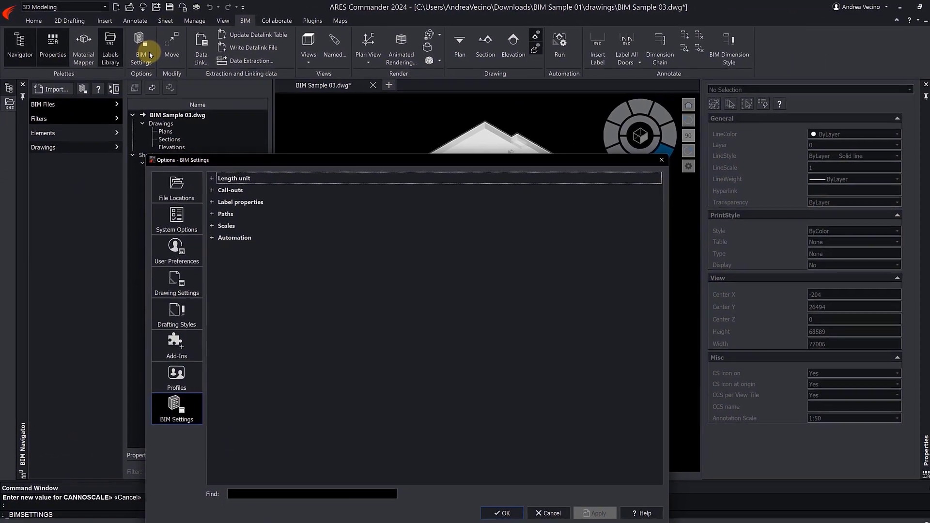
pyautogui.click(208, 234)
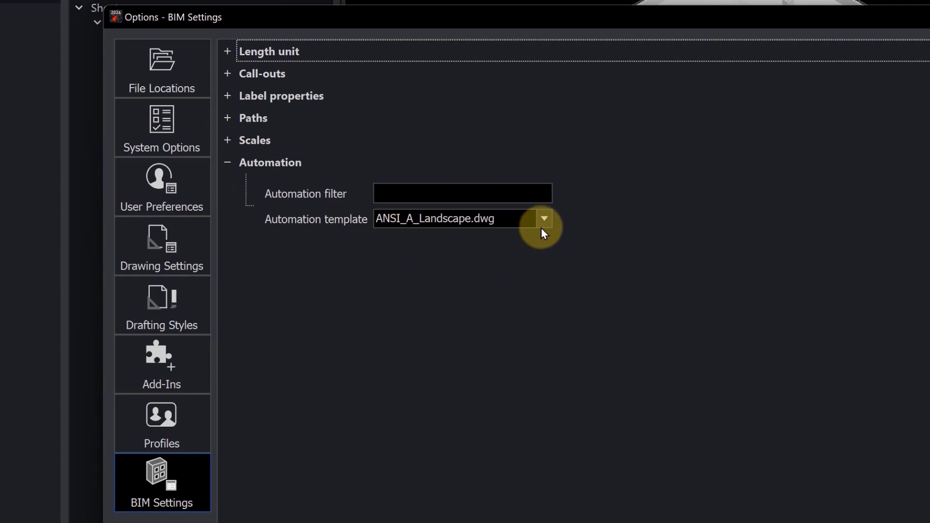
pyautogui.click(545, 221)
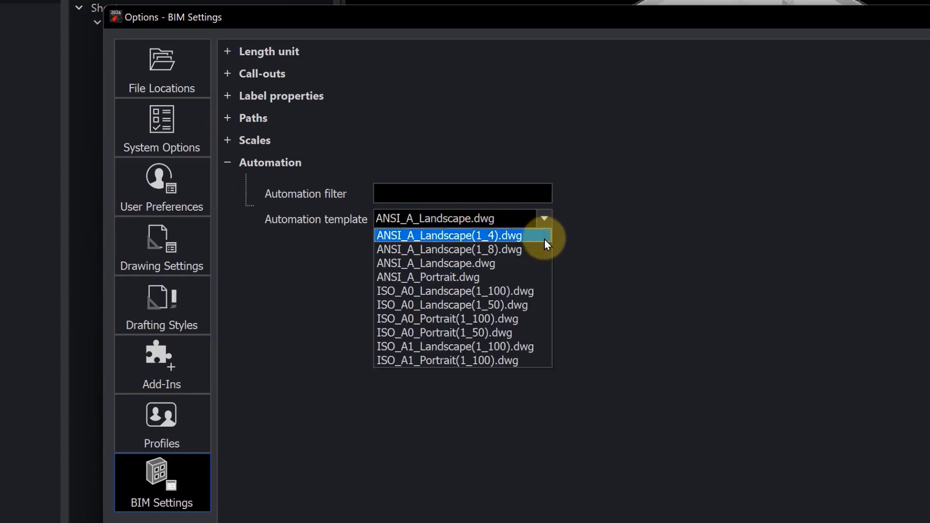
pyautogui.click(536, 332)
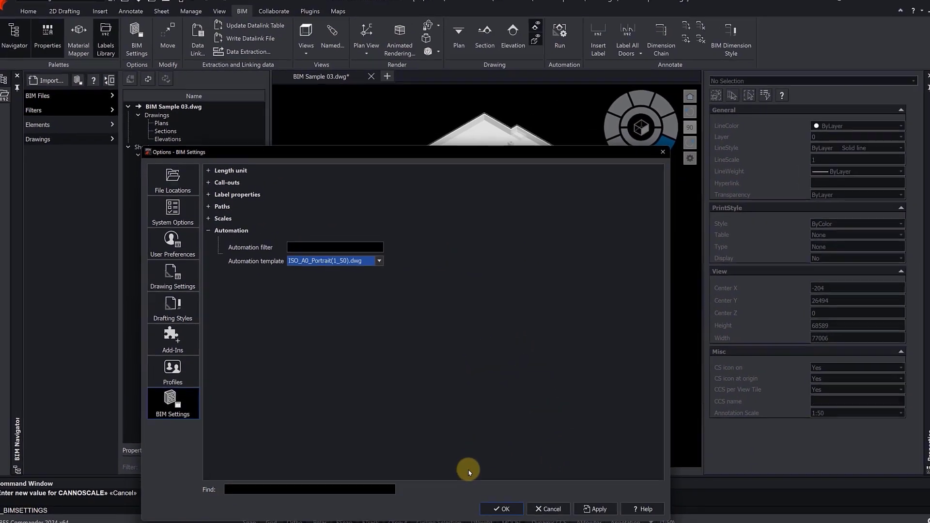
pyautogui.click(492, 503)
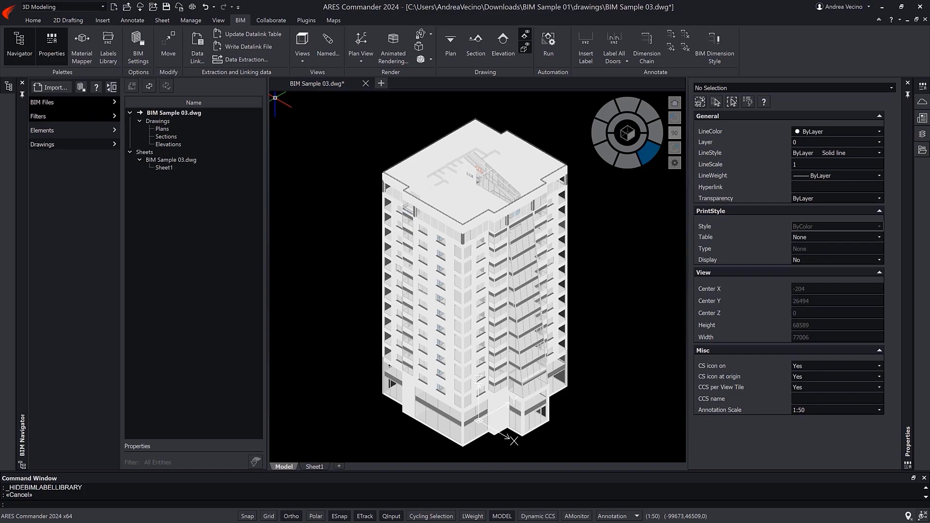
# In the BIM Material Mapper, map Aluminium 1, Metal to Aluminium
pyautogui.click(93, 61)
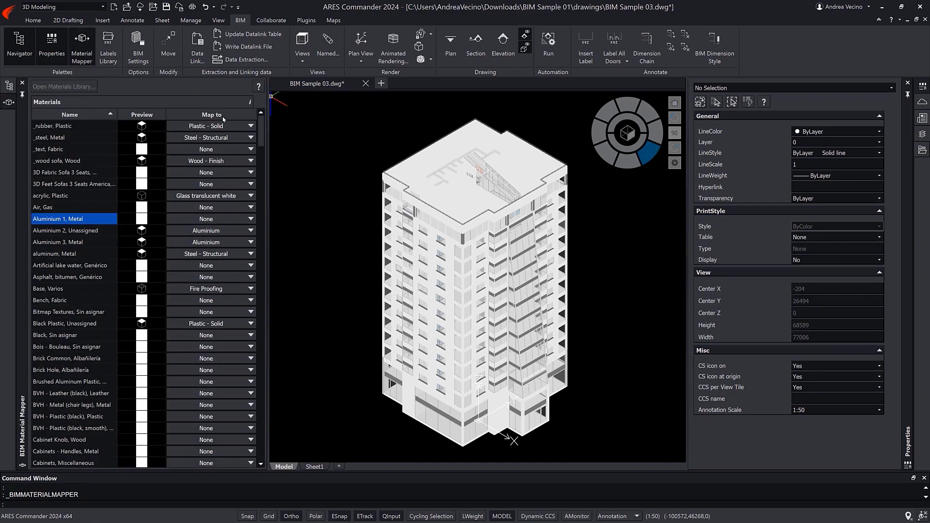
pyautogui.click(251, 219)
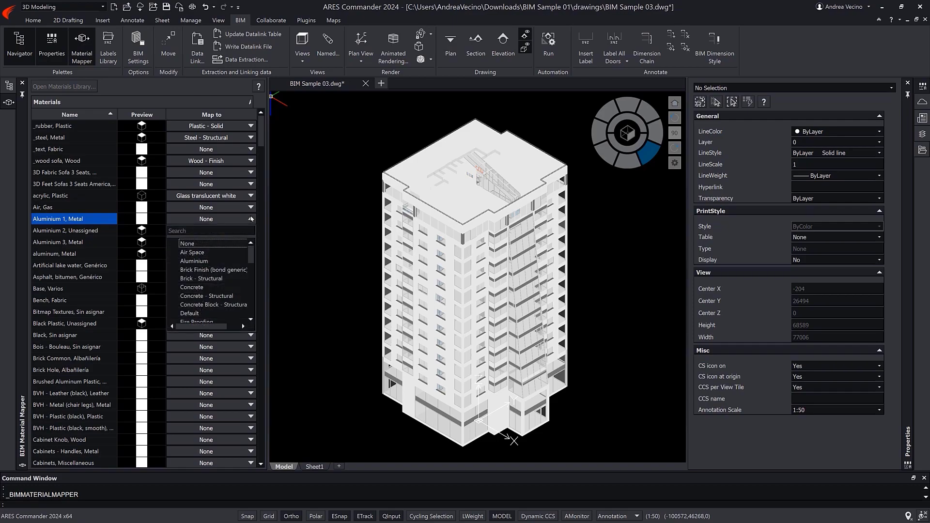
pyautogui.click(208, 262)
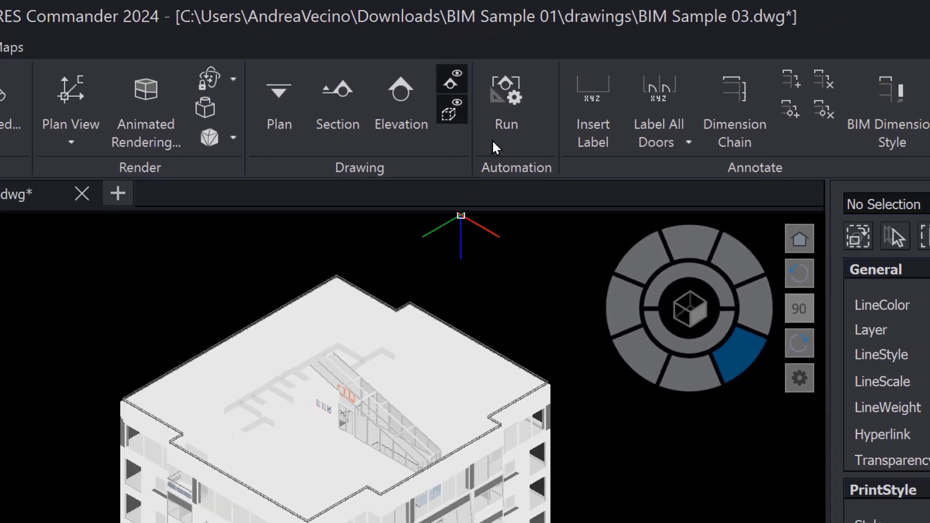
# Run the BIM automation to generate level plans, sections, elevations and their sheets
pyautogui.click(493, 143)
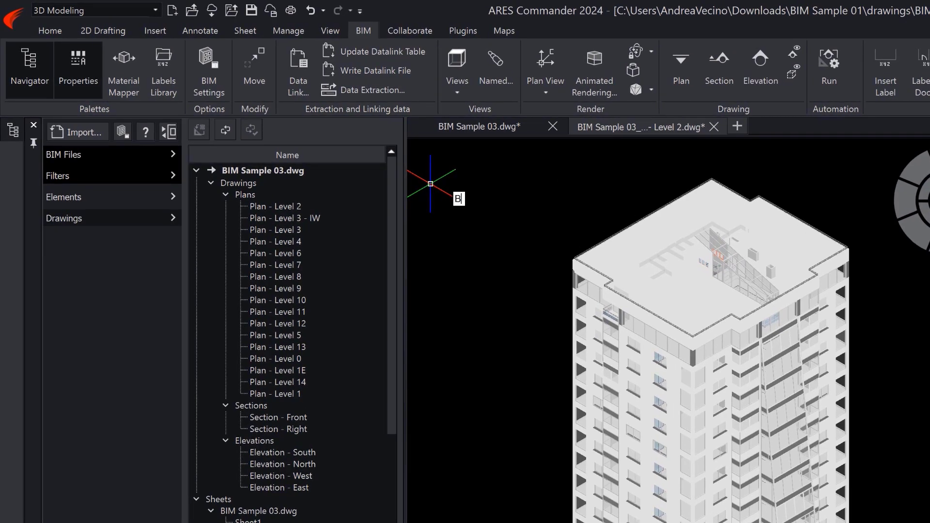
# Browse the BIMAUTO command suggestions: DIMENSIONS, DRAWINGS, LABELS and SHEETS
pyautogui.write('IMAUTOALL')
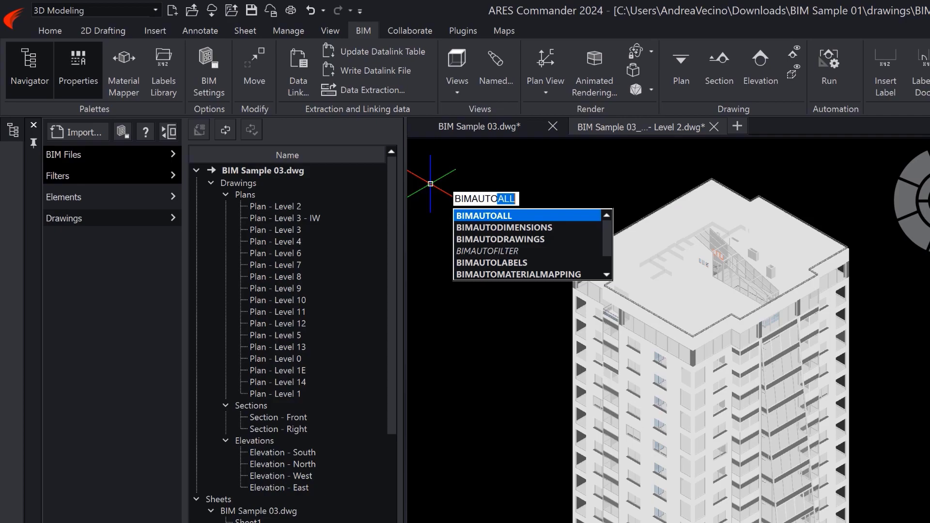
pyautogui.press('Down')
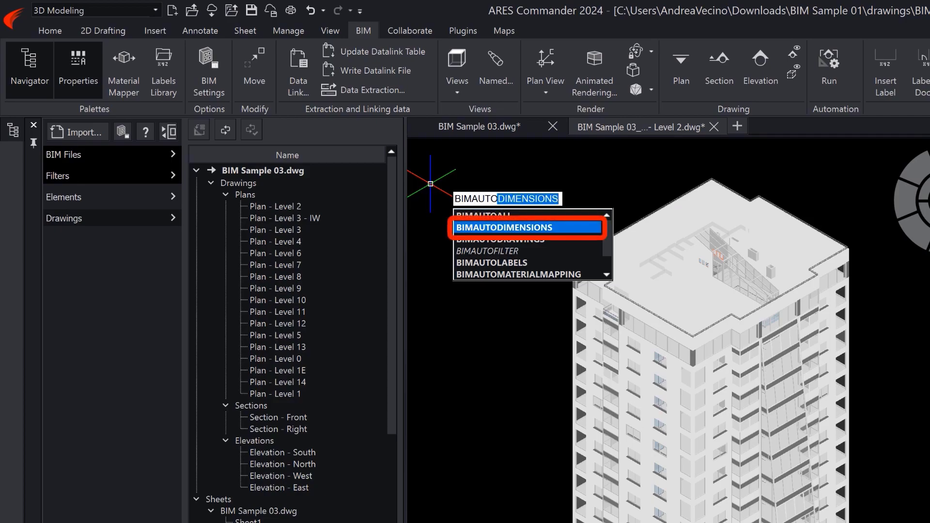
pyautogui.press('Down')
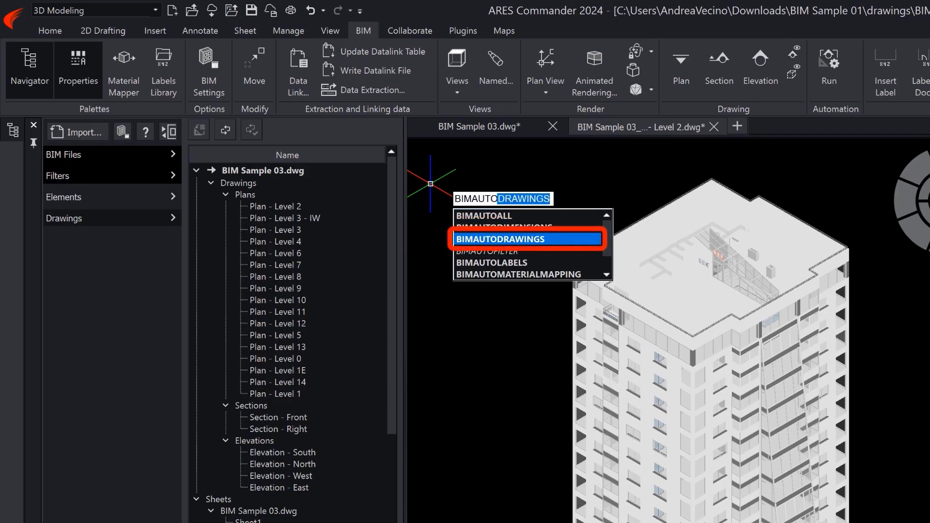
pyautogui.press('Down')
pyautogui.press('Down')
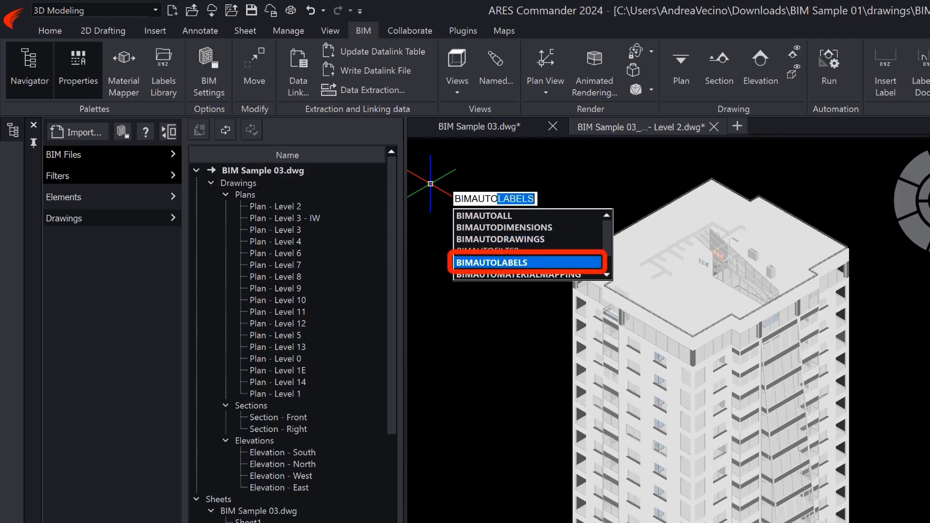
pyautogui.press('Down')
pyautogui.press('Down')
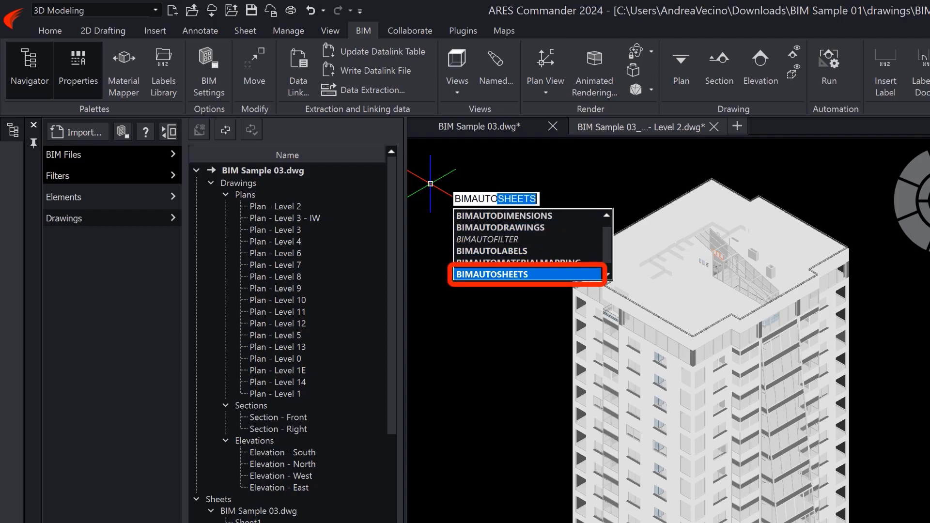
pyautogui.scroll(1, 595, 220)
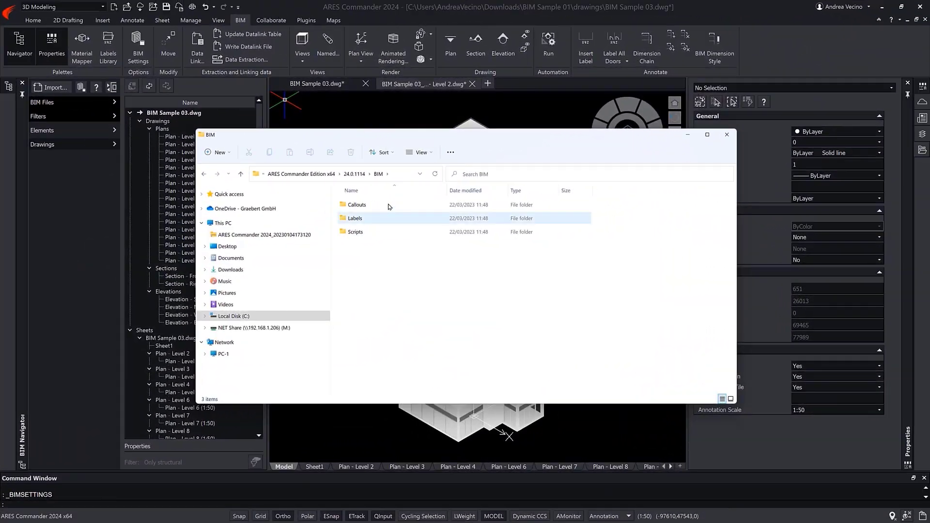
# Open generate_all.lsp from the BIM project's Scripts folder in Notepad
pyautogui.hotkey('alt', 'd')
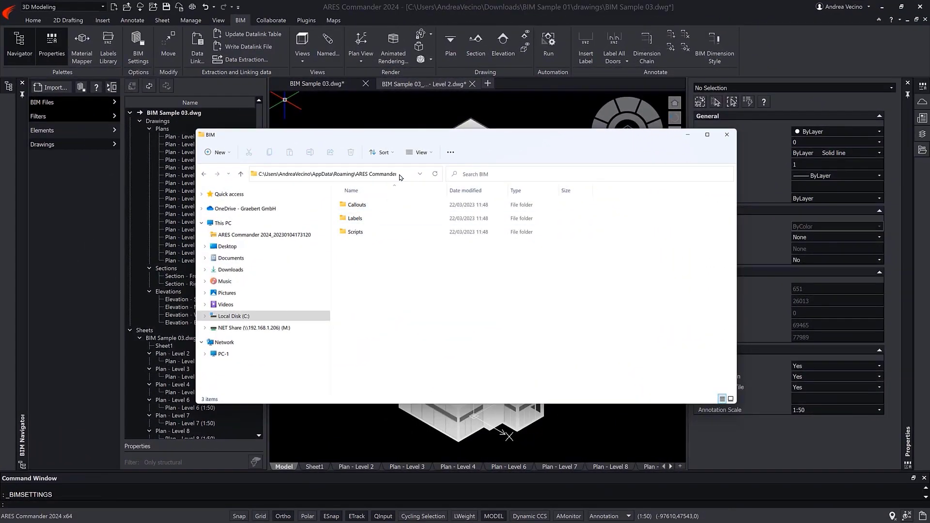
pyautogui.click(414, 277)
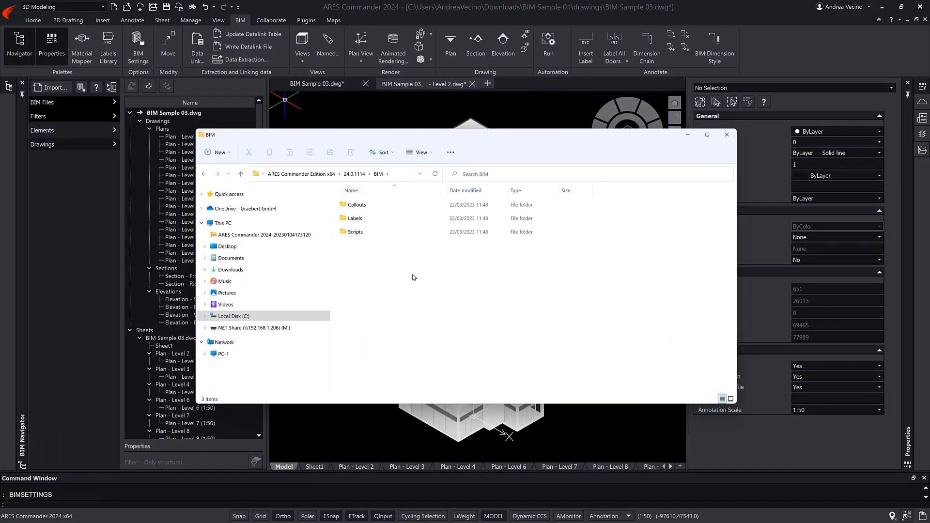
pyautogui.doubleClick(361, 233)
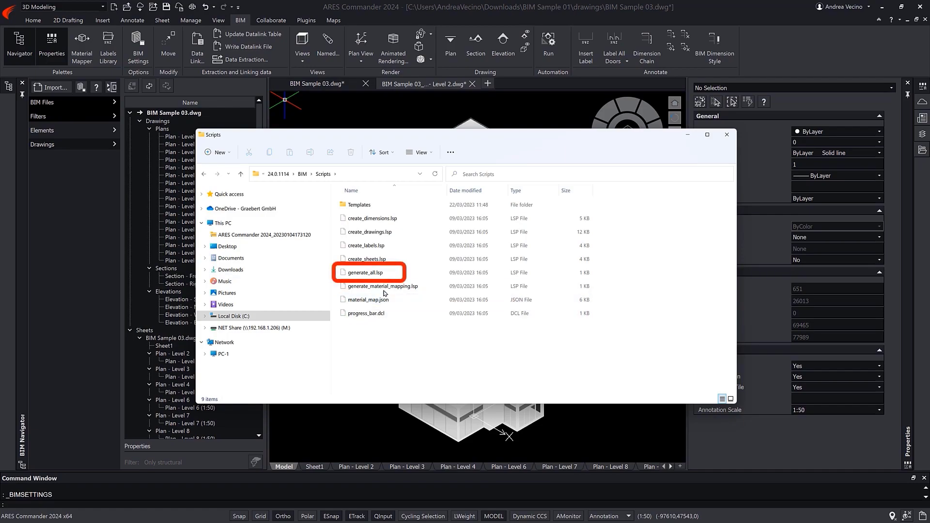
pyautogui.click(368, 273)
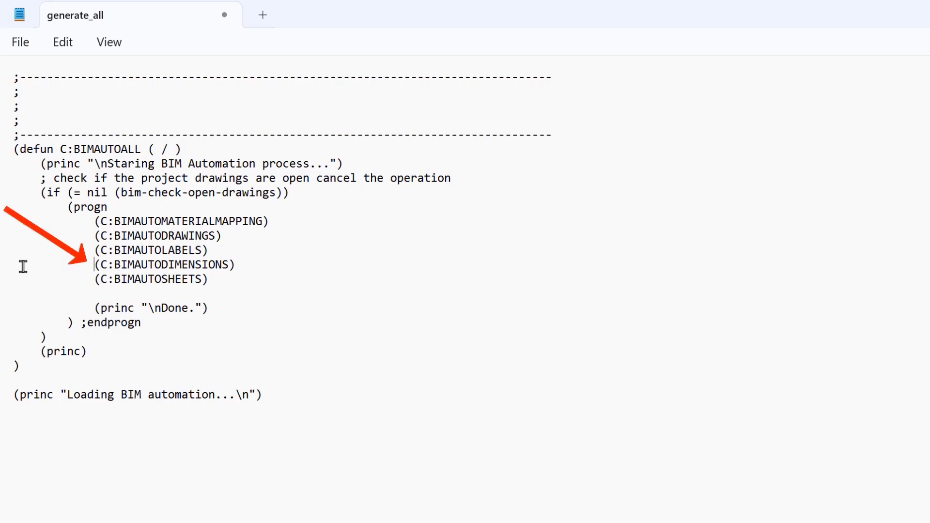
# Prefix the (C:BIMAUTODIMENSIONS) and (C:BIMAUTOSHEETS) lines with ';' and save generate_all.lsp
pyautogui.write(';')
pyautogui.press('Down')
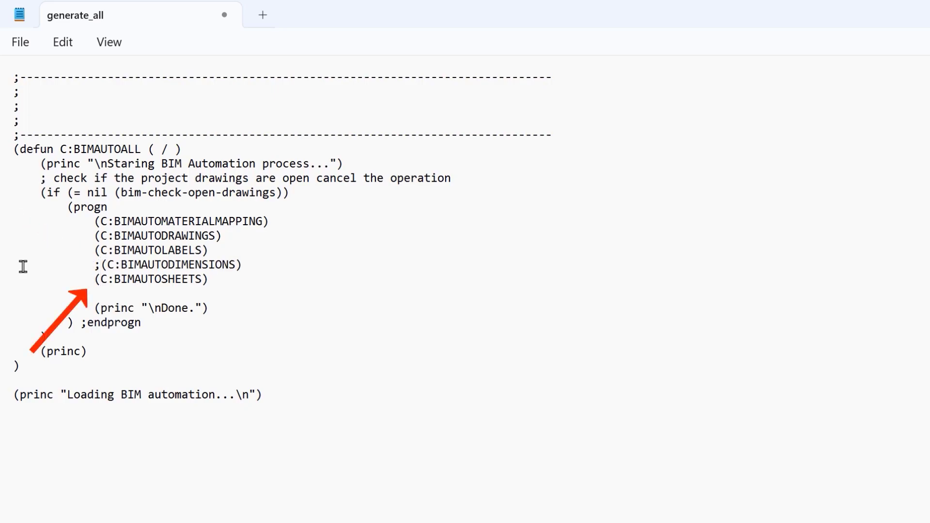
pyautogui.write(';')
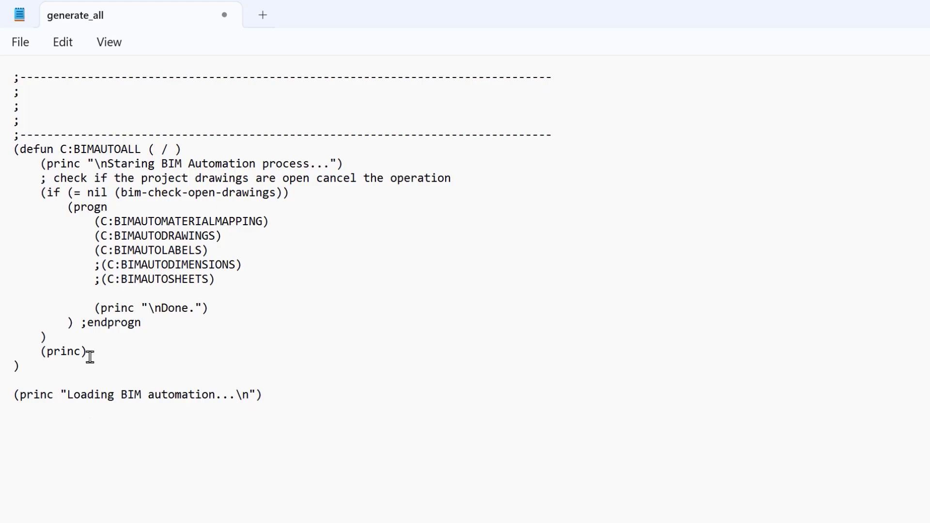
pyautogui.click(20, 42)
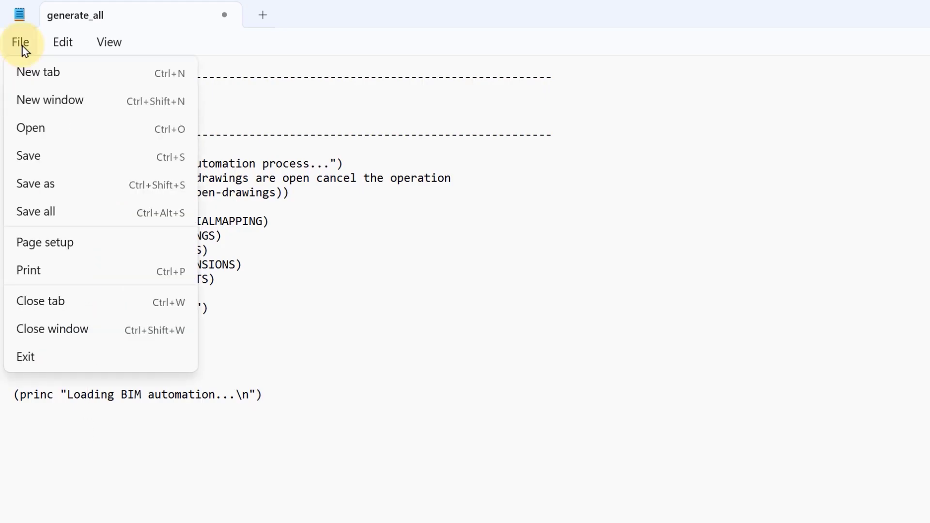
pyautogui.click(35, 156)
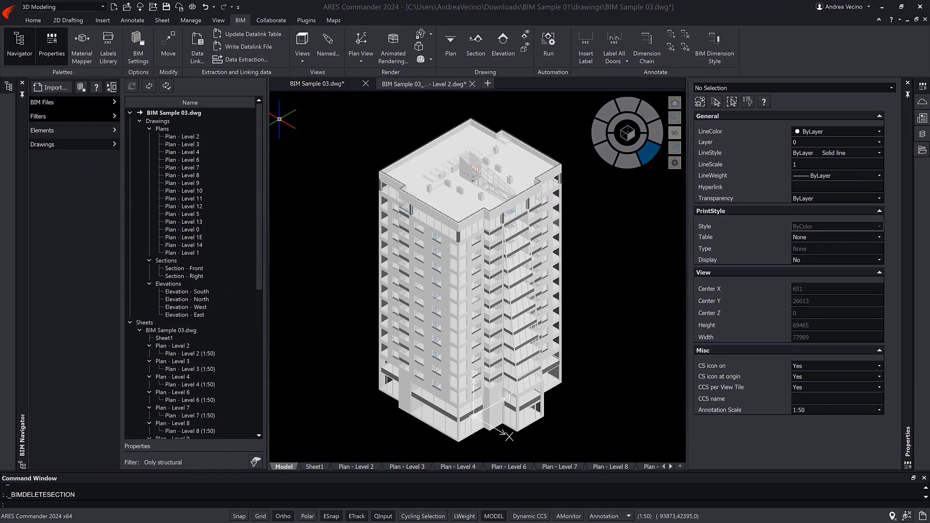
# Open the Plan - Level 2 drawing from Drawings > Plans in the BIM Navigator
pyautogui.click(192, 136)
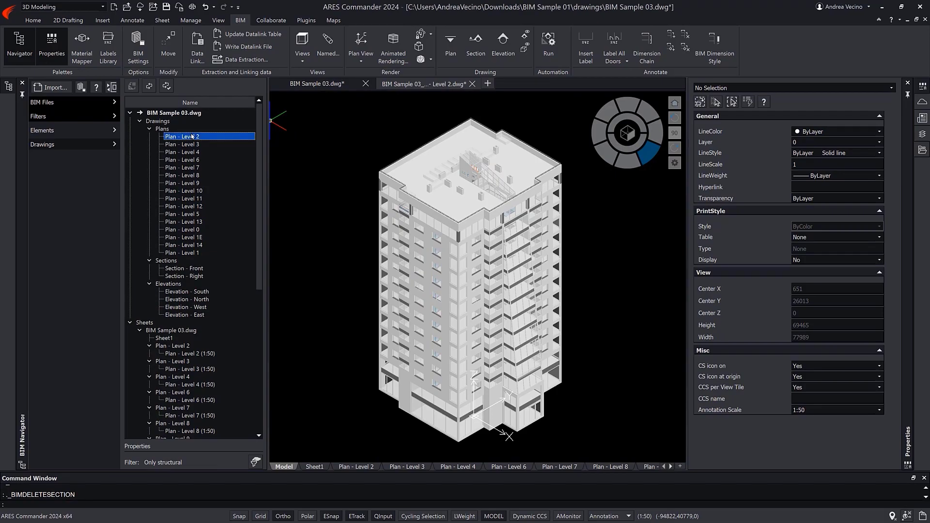
pyautogui.doubleClick(192, 136)
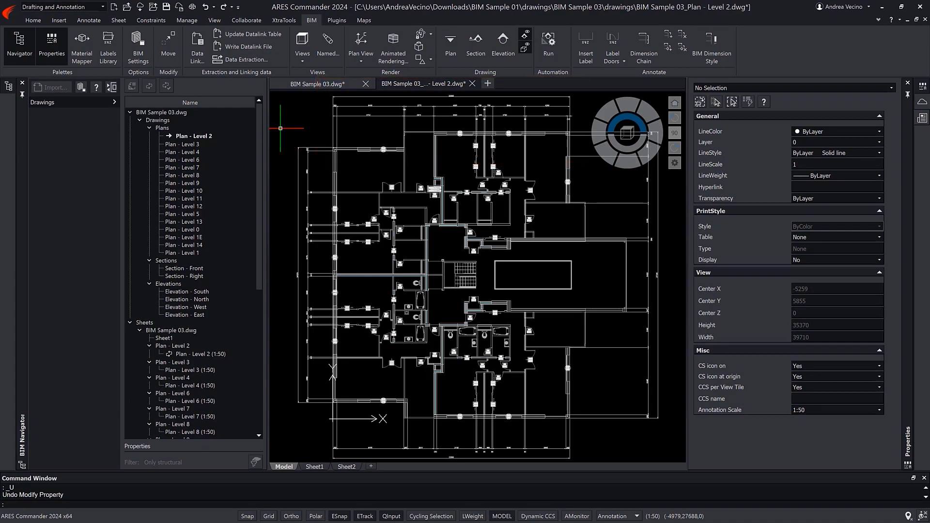
# Change the plan's top dimension chain to BIM Dimension Style - 1 Chain
pyautogui.moveTo(301, 121); pyautogui.dragTo(303, 218, button='middle')
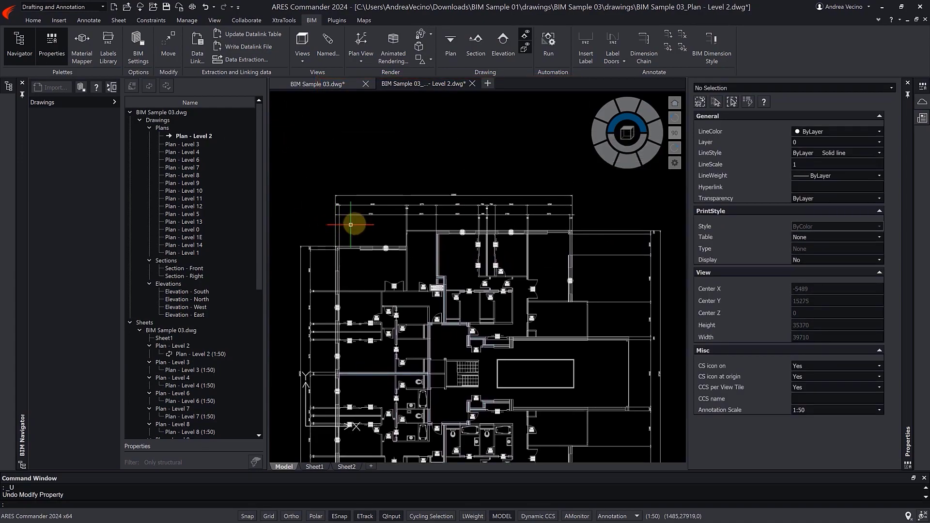
pyautogui.click(370, 215)
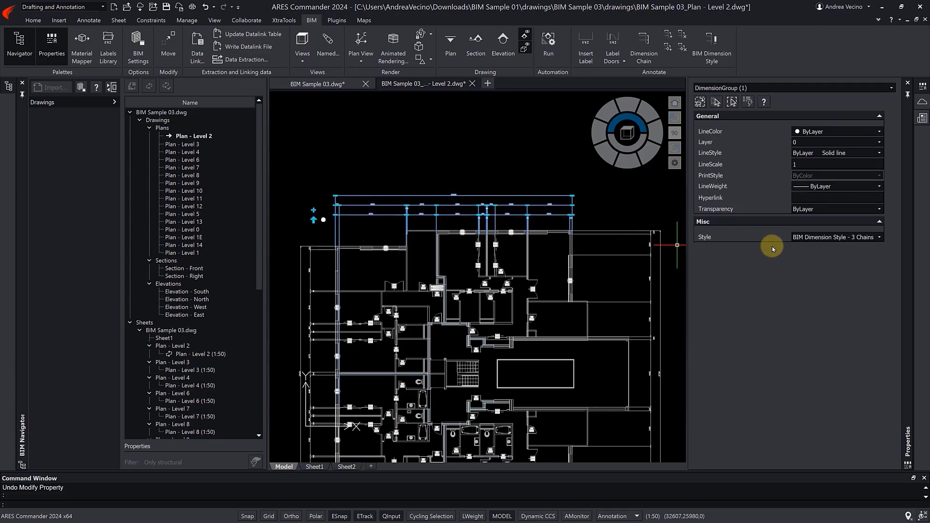
pyautogui.click(825, 237)
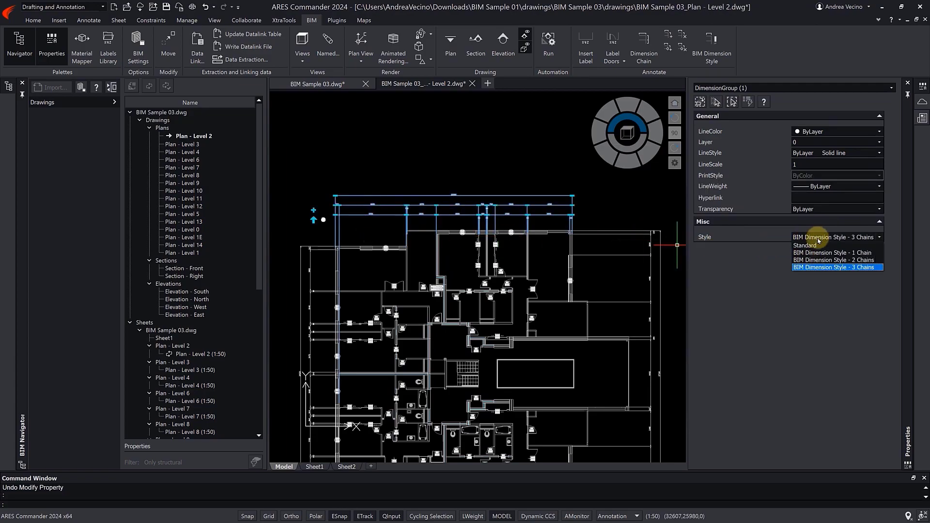
pyautogui.click(847, 252)
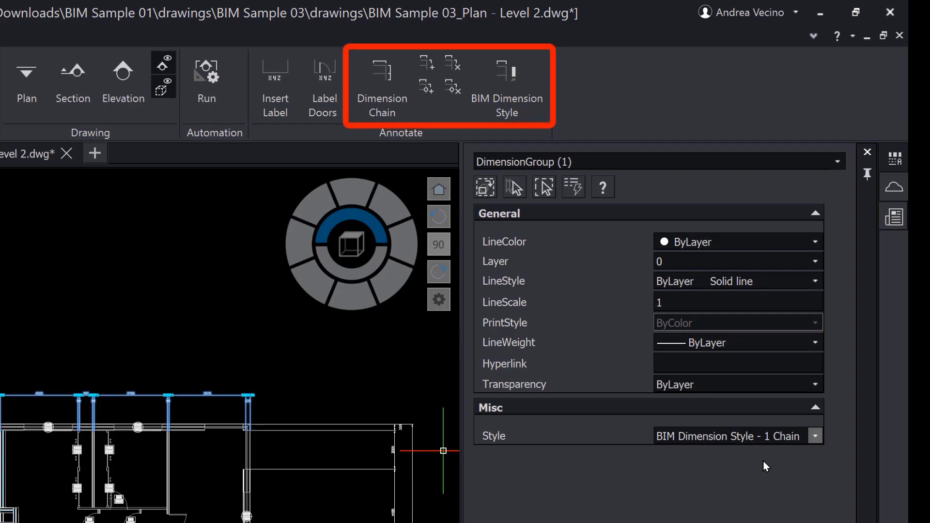
# Remove two extension lines so the 90/660/90 chain becomes a single 840 dimension
pyautogui.press('Escape')
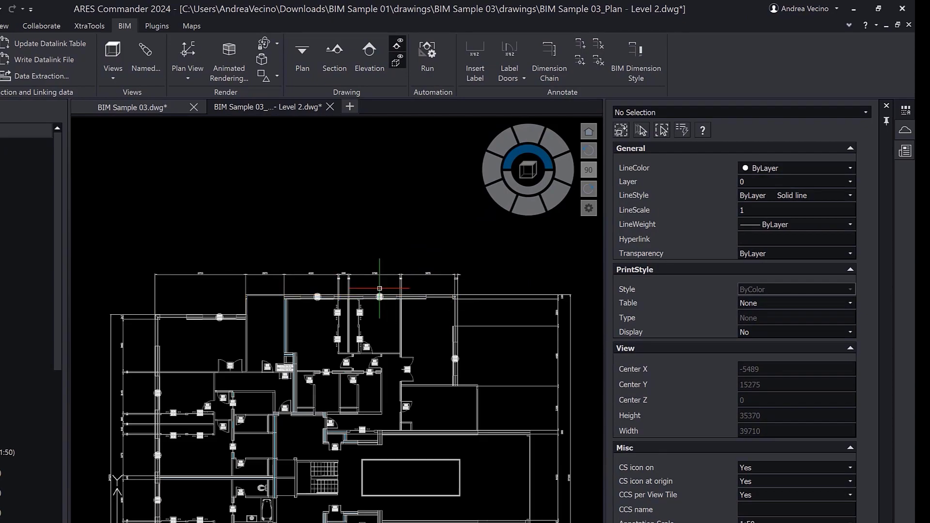
pyautogui.scroll(10, 345, 275)
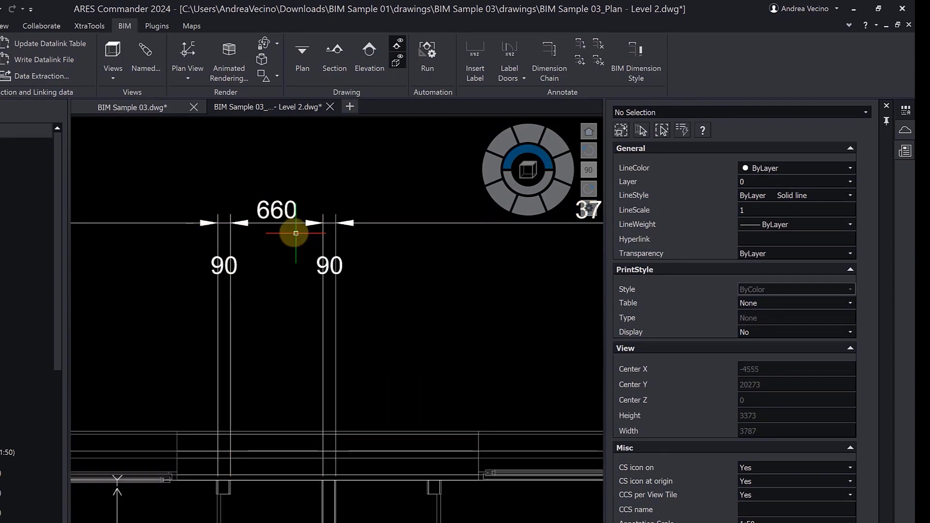
pyautogui.click(275, 223)
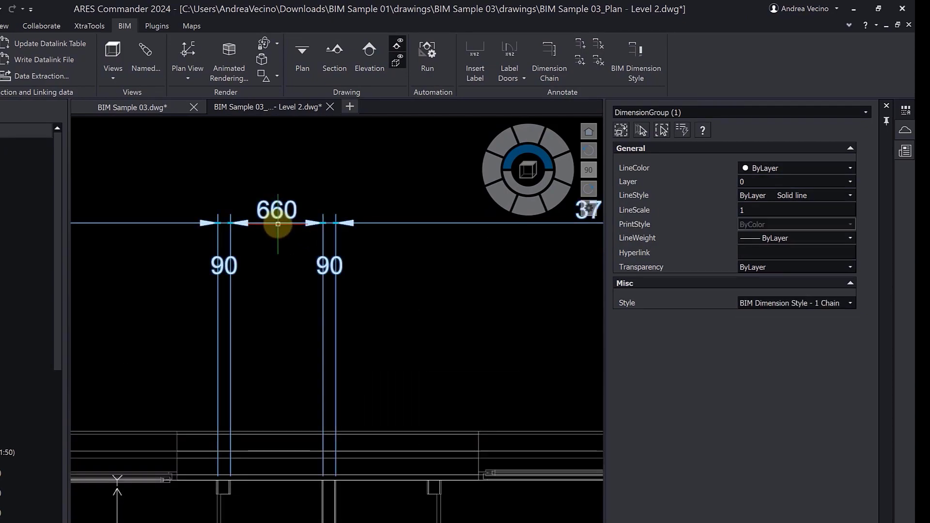
pyautogui.click(231, 223)
pyautogui.click(324, 224)
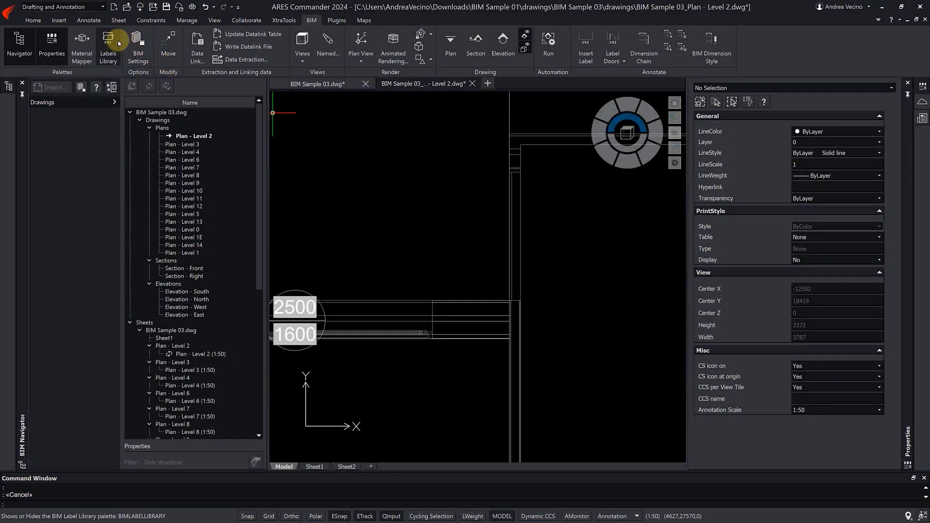
# Add a vertical 1515 linear dimension at the wall corner, then return to BIM Sample 03.dwg
pyautogui.click(92, 20)
pyautogui.click(143, 57)
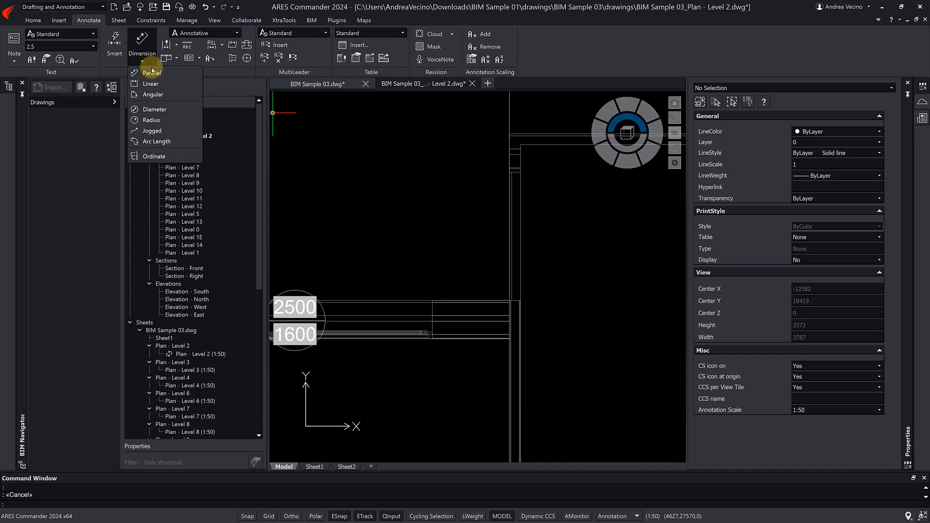
pyautogui.click(150, 84)
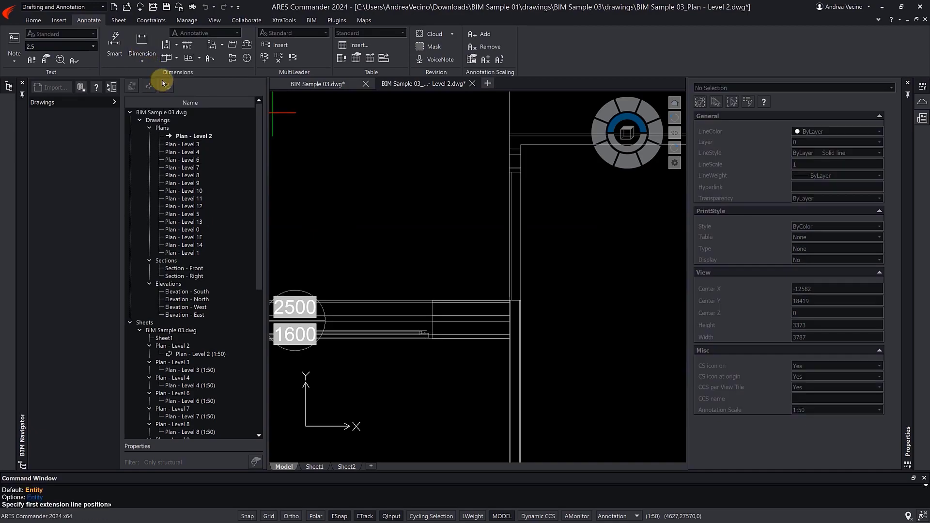
pyautogui.click(509, 301)
pyautogui.click(509, 134)
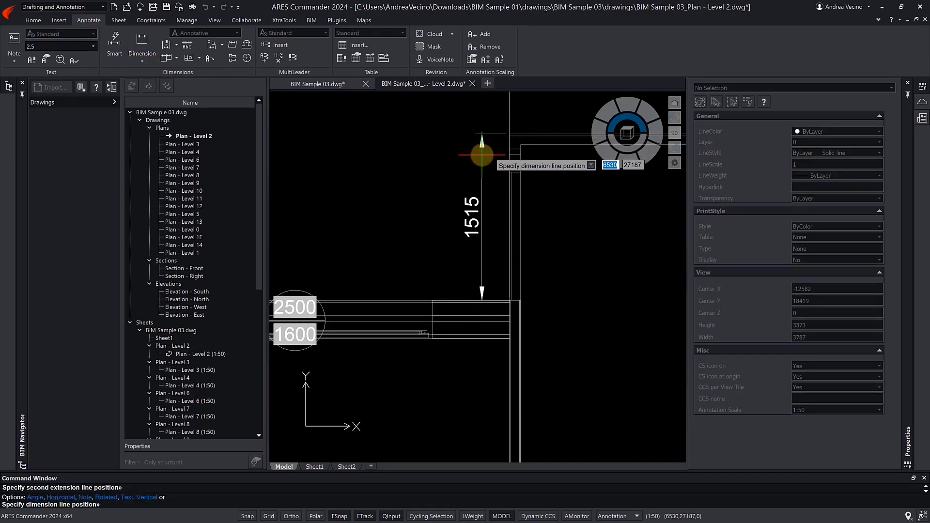
pyautogui.click(479, 156)
pyautogui.press('Escape')
pyautogui.press('Escape')
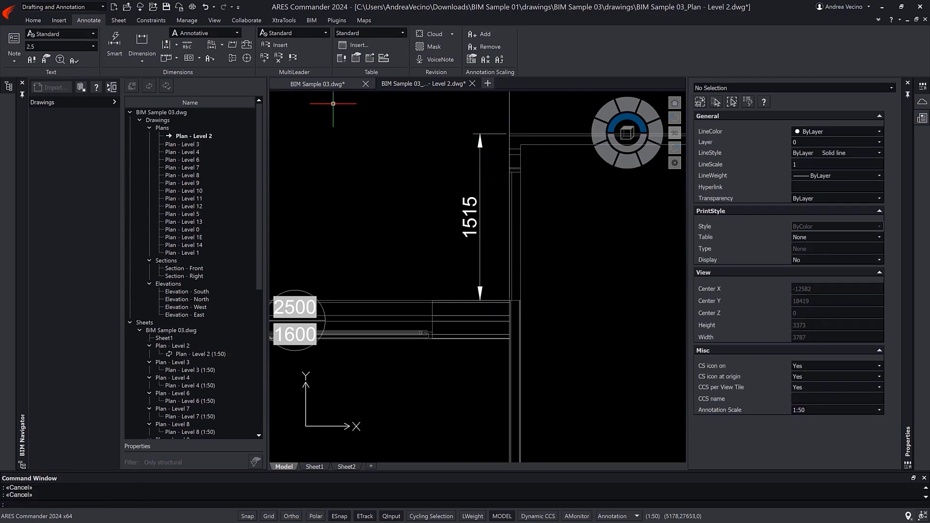
pyautogui.click(315, 83)
# Rename the Plan - Level 2 drawing to 'Level 2' in the BIM Navigator
pyautogui.click(189, 137)
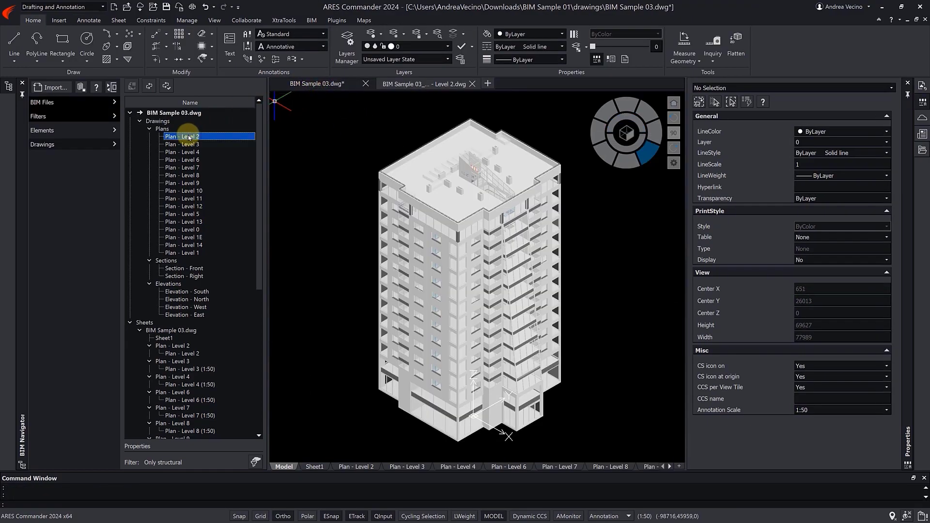
pyautogui.rightClick(189, 137)
pyautogui.click(222, 174)
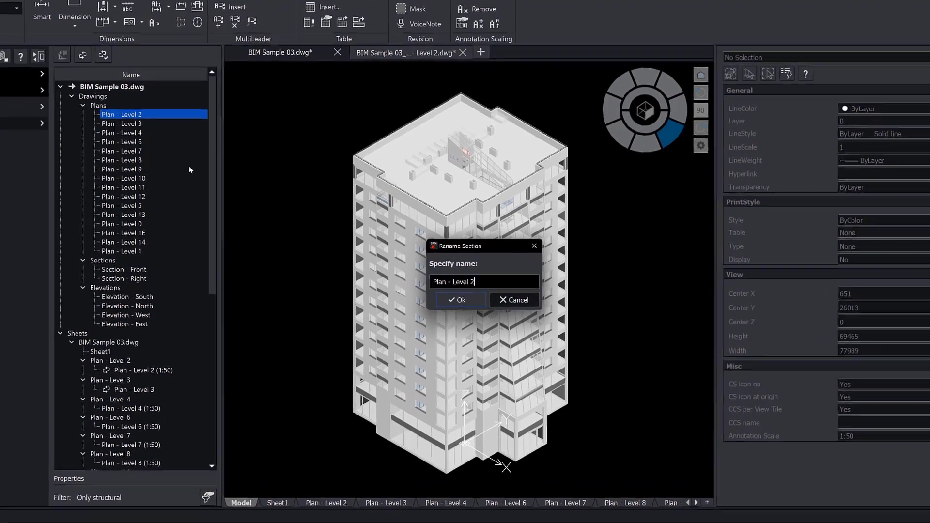
pyautogui.press('Home')
pyautogui.press('Delete')
pyautogui.press('Delete')
pyautogui.press('Delete')
pyautogui.press('Delete')
pyautogui.press('Delete')
pyautogui.press('Delete')
pyautogui.press('Delete')
pyautogui.click(431, 282)
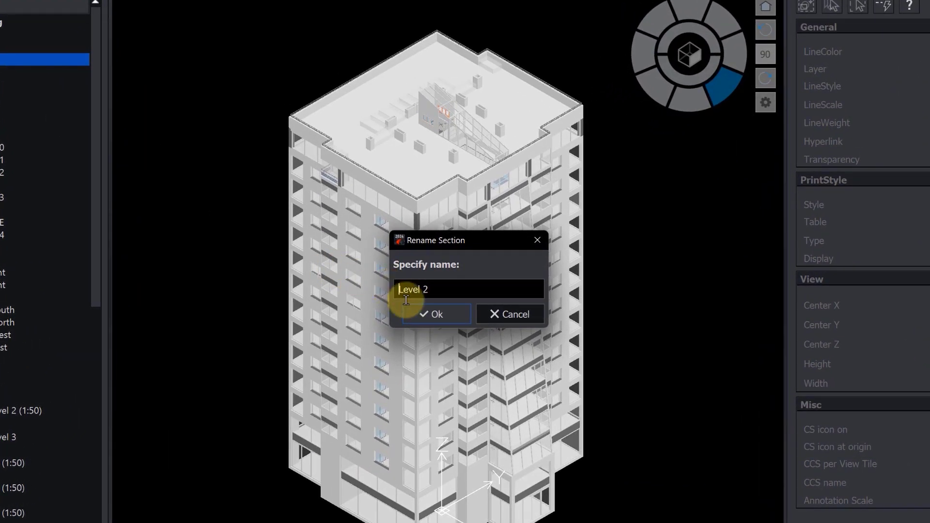
pyautogui.click(429, 314)
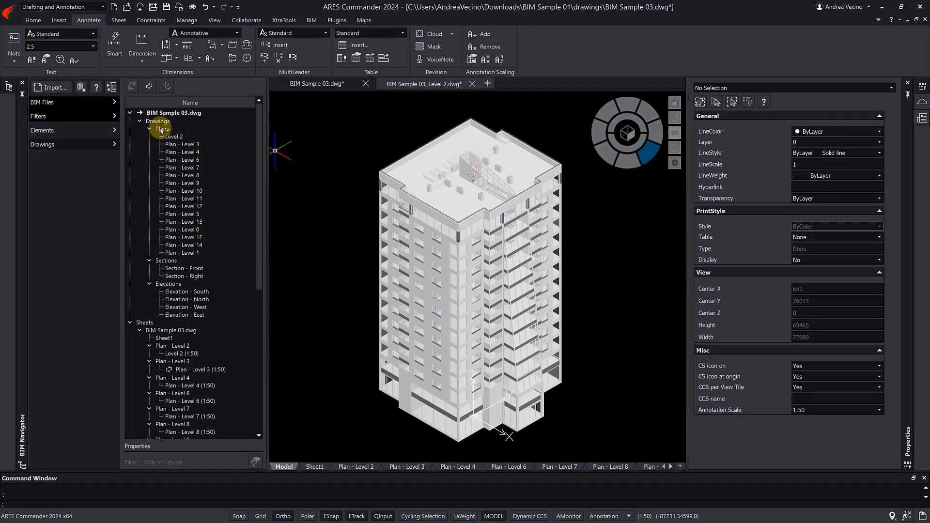
# Reload the AC2022 BIM model from the without_Furniture Revit file
pyautogui.click(87, 103)
pyautogui.click(198, 105)
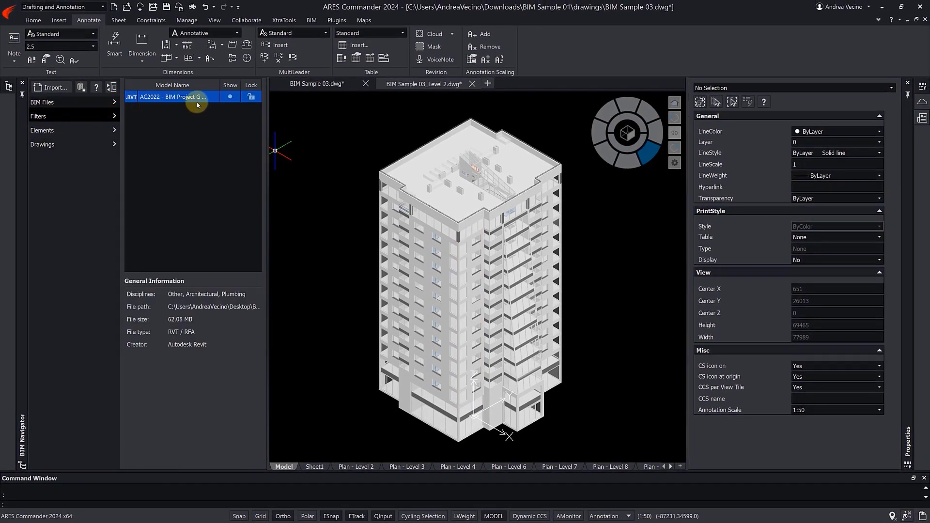
pyautogui.rightClick(199, 101)
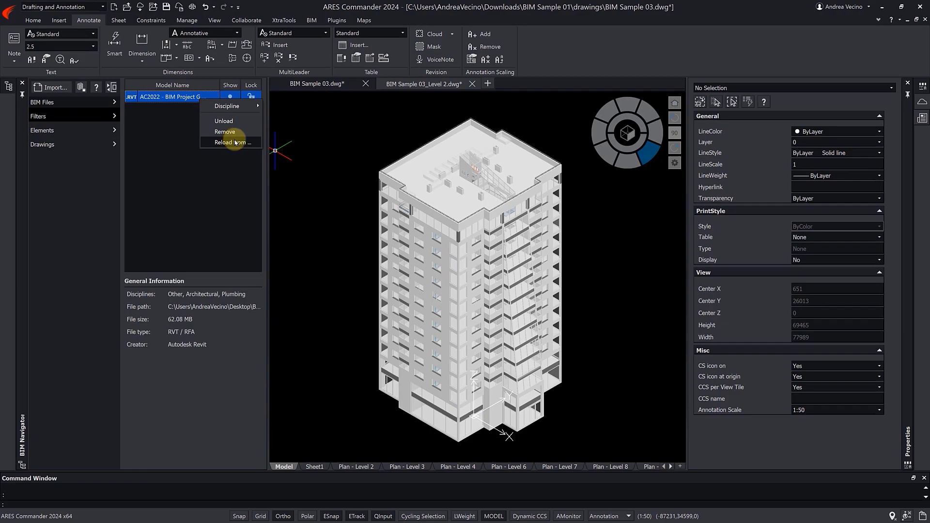
pyautogui.click(233, 140)
pyautogui.click(377, 225)
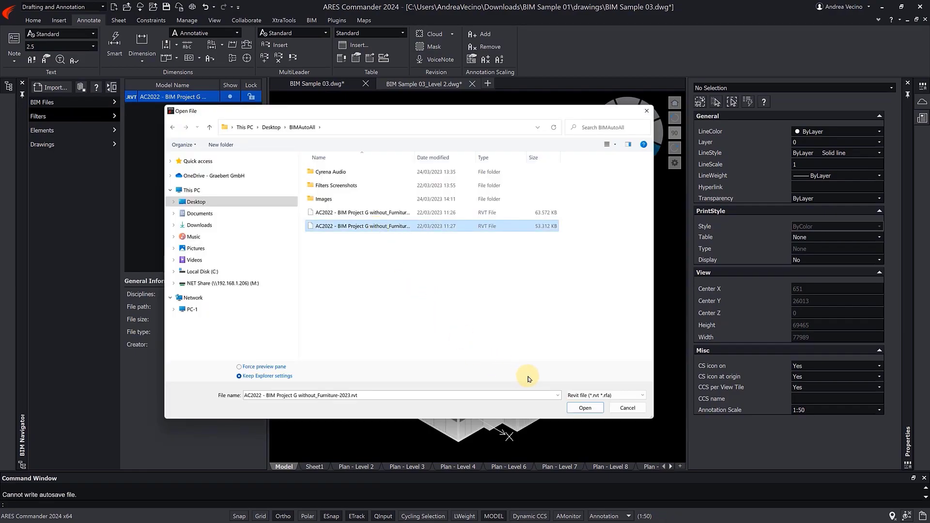
pyautogui.click(578, 408)
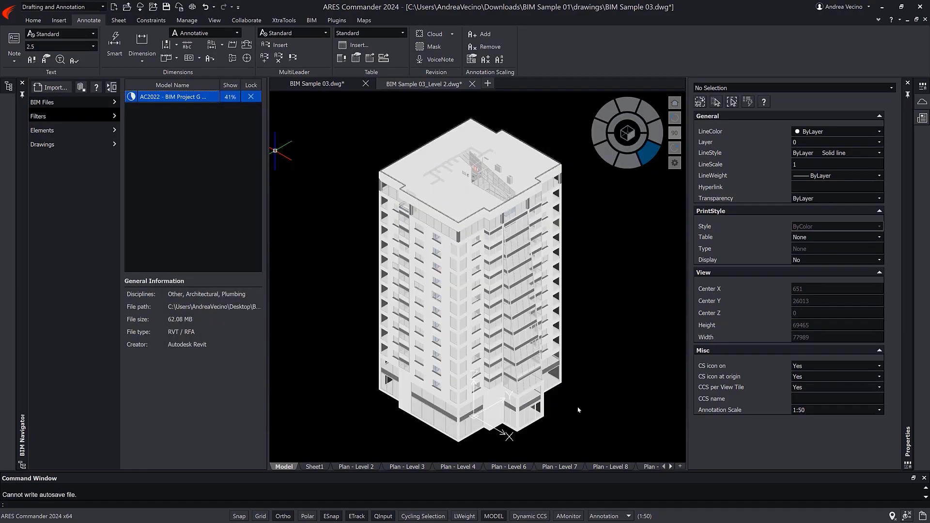
# Refresh all drawings from the reloaded model and show the Plan - Level 2 sheet
pyautogui.click(89, 143)
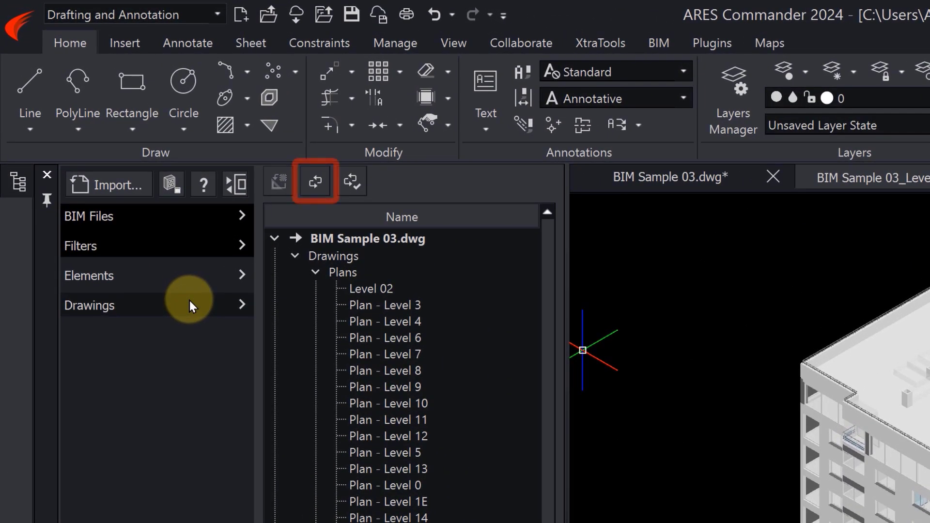
pyautogui.click(318, 183)
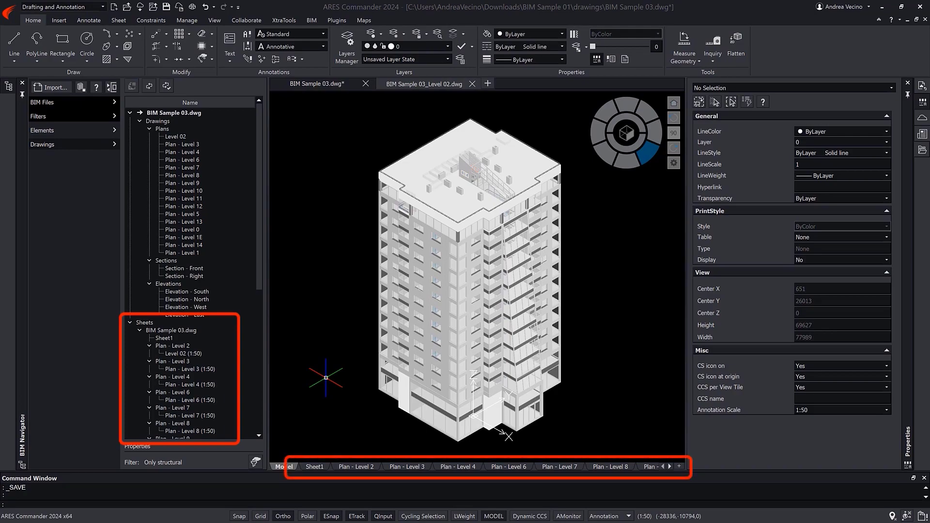
pyautogui.click(365, 466)
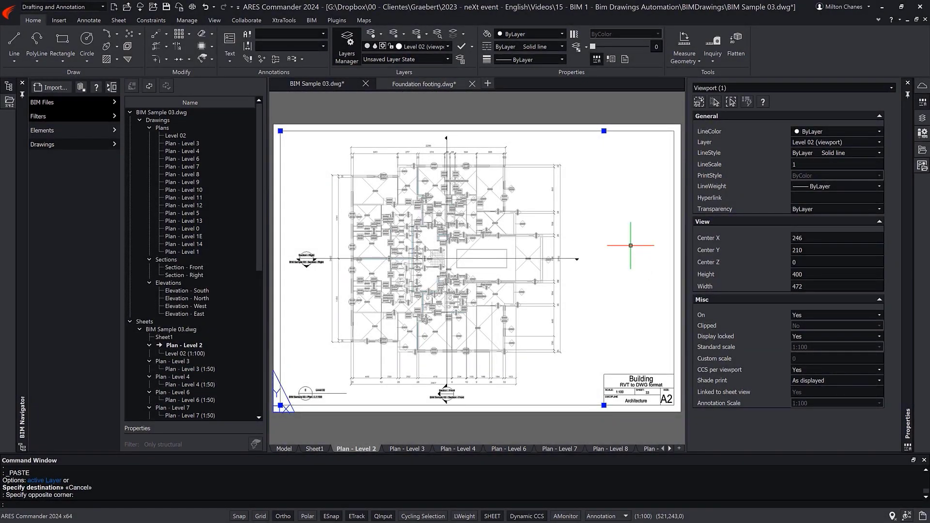
# Paste the copied foundation footing details onto the sheet, right of the floor plan
pyautogui.press('Escape')
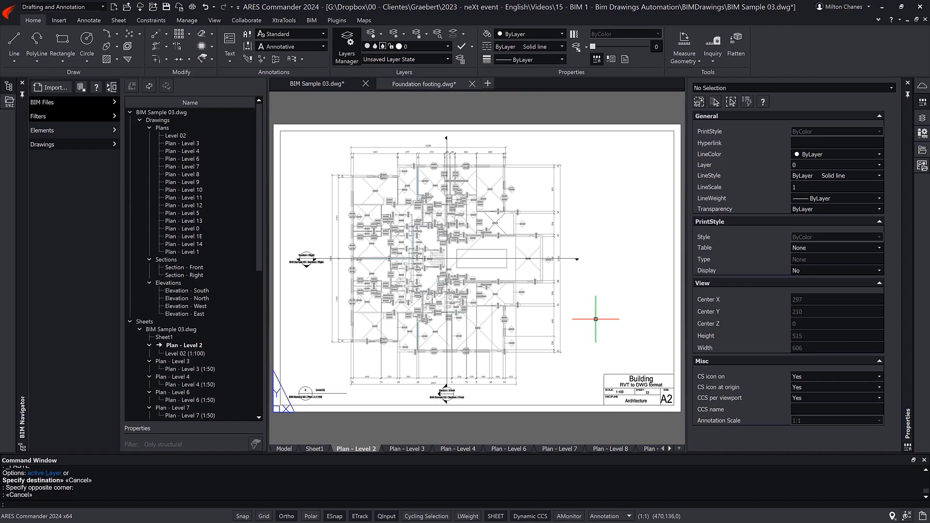
pyautogui.hotkey('ctrl', 'v')
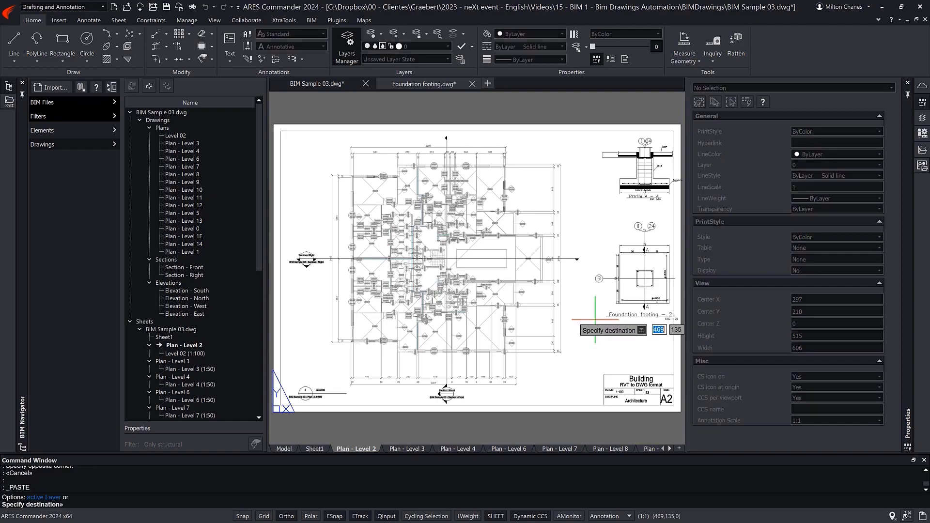
pyautogui.click(574, 345)
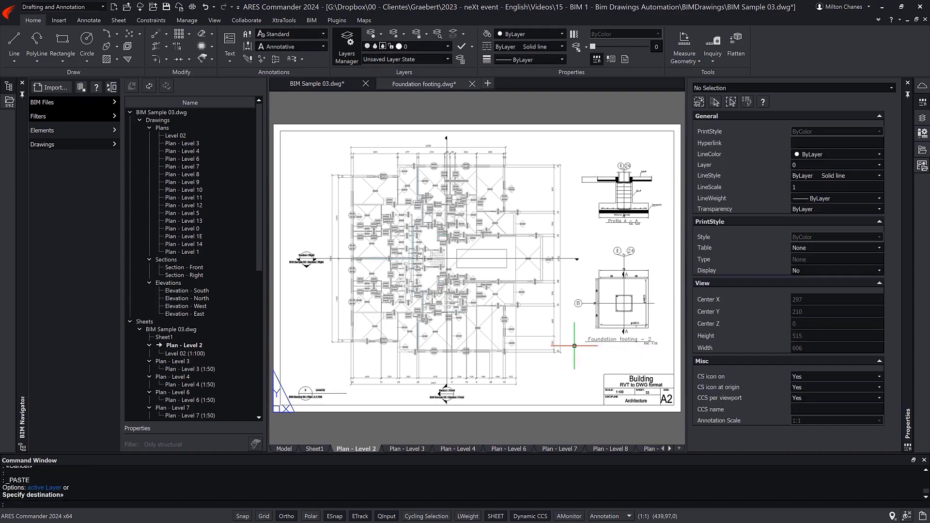